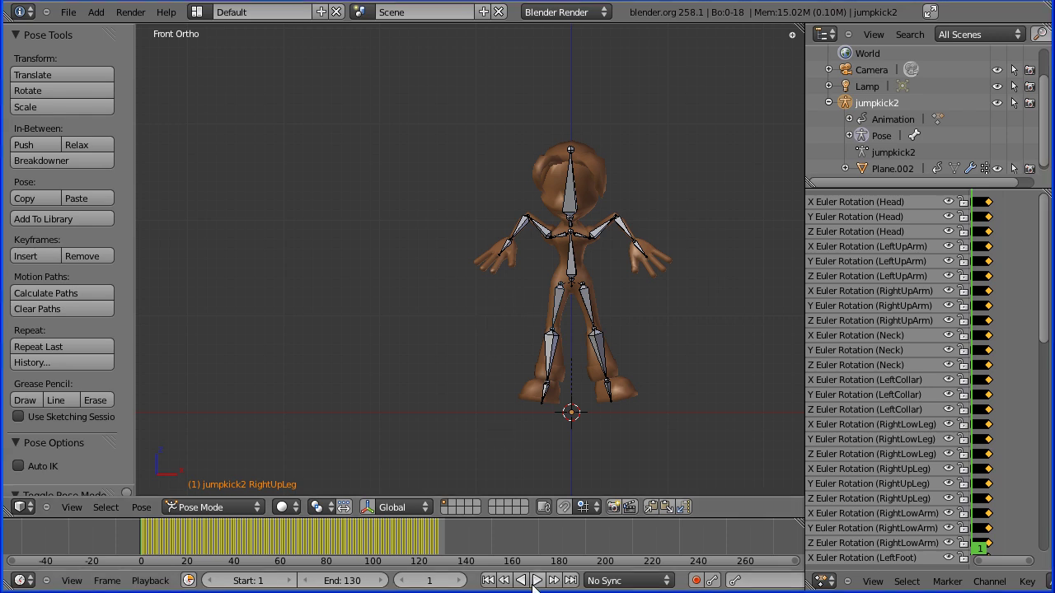
# Step: Play back the jump-kick animation, then start a new default scene
pyautogui.click(536, 580)
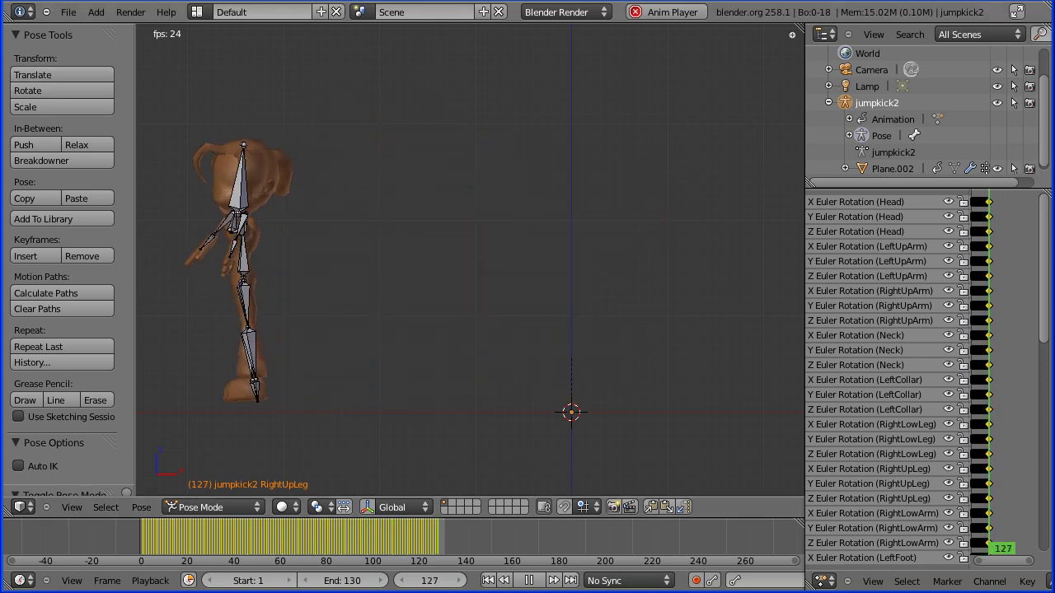
pyautogui.press('Escape')
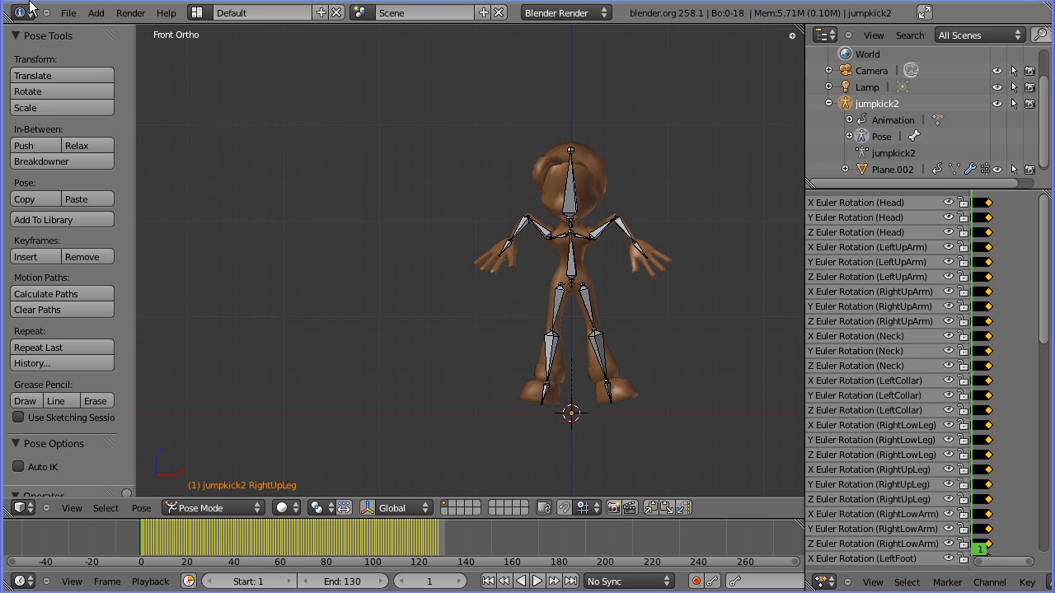
pyautogui.click(66, 14)
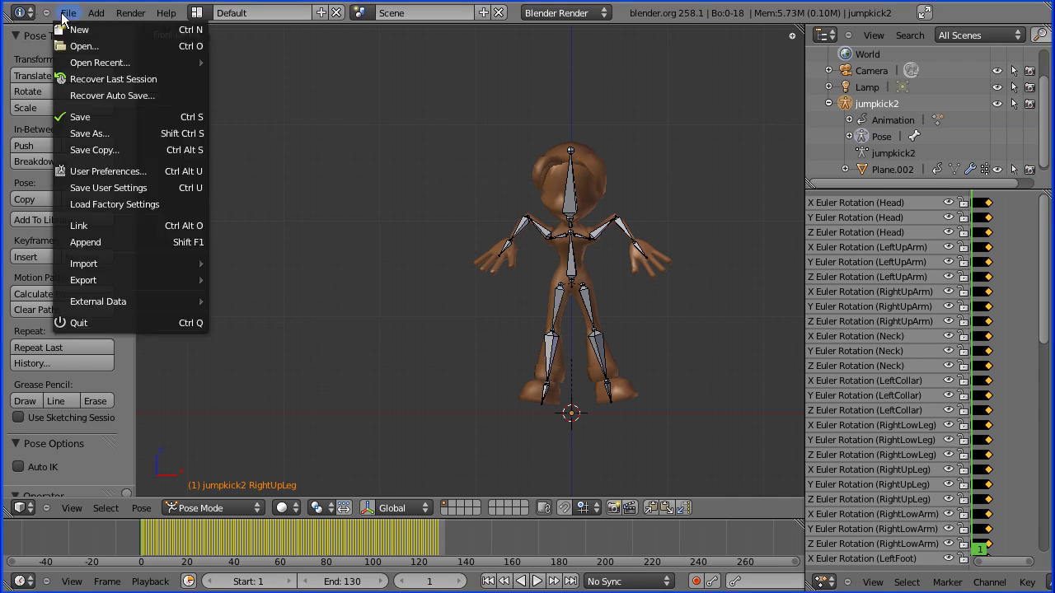
pyautogui.click(97, 34)
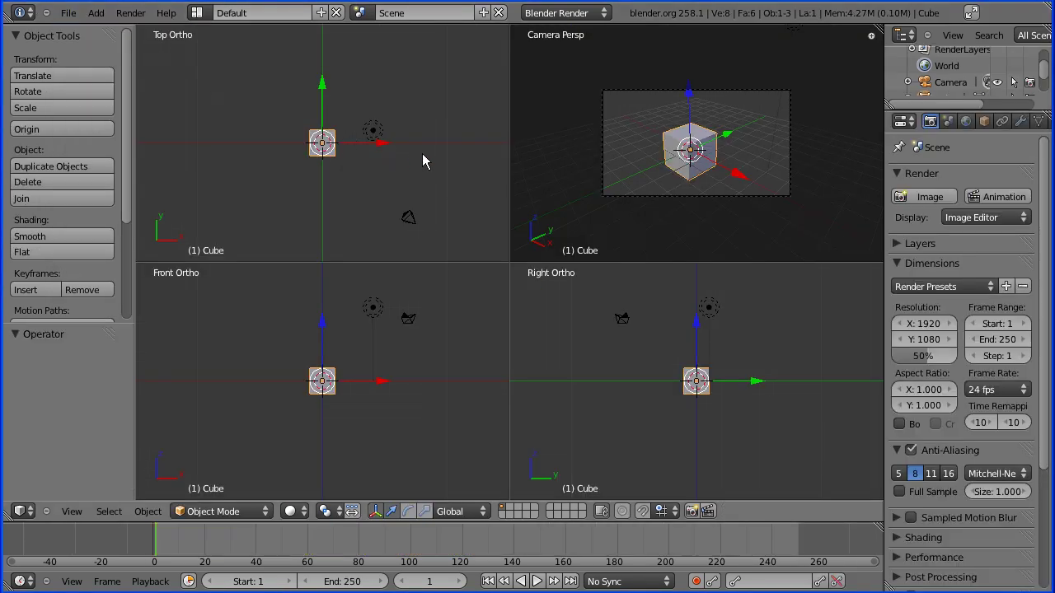
# Step: Delete the default cube and bring up the File > Import format list
pyautogui.press('x')
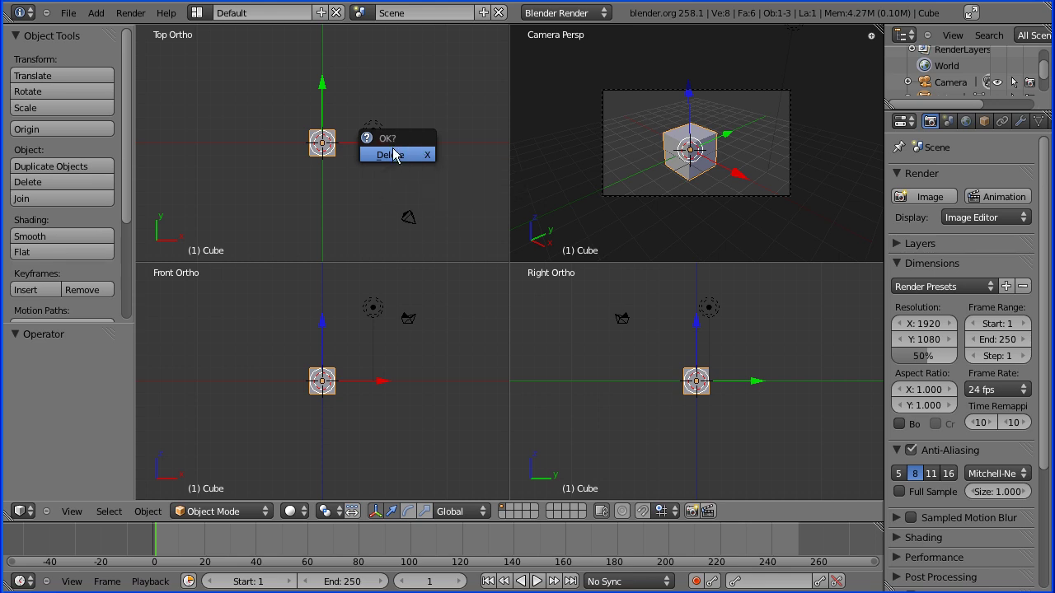
pyautogui.click(396, 154)
pyautogui.click(65, 14)
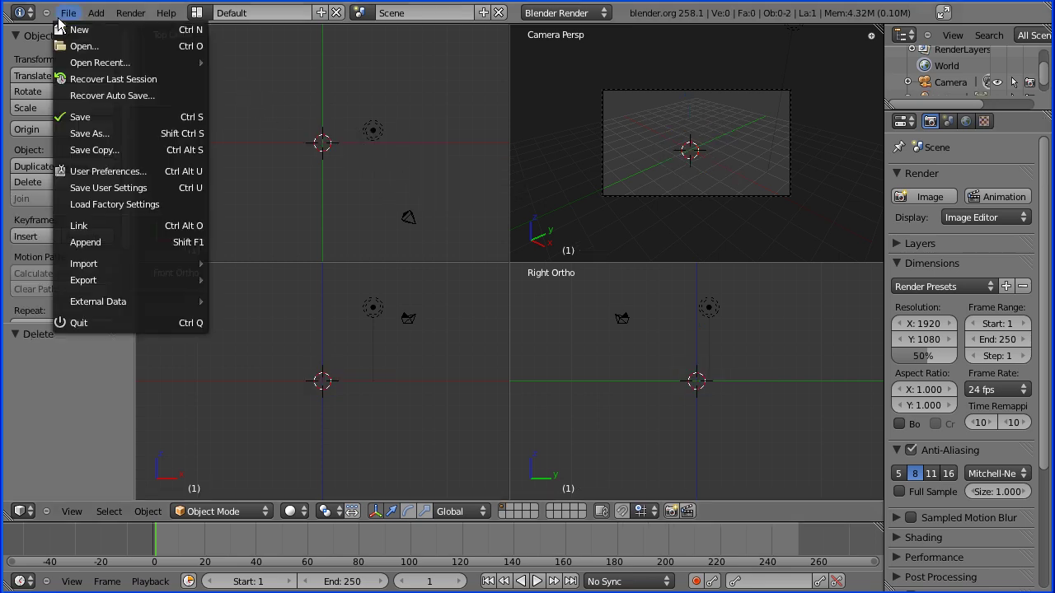
pyautogui.moveTo(166, 264)
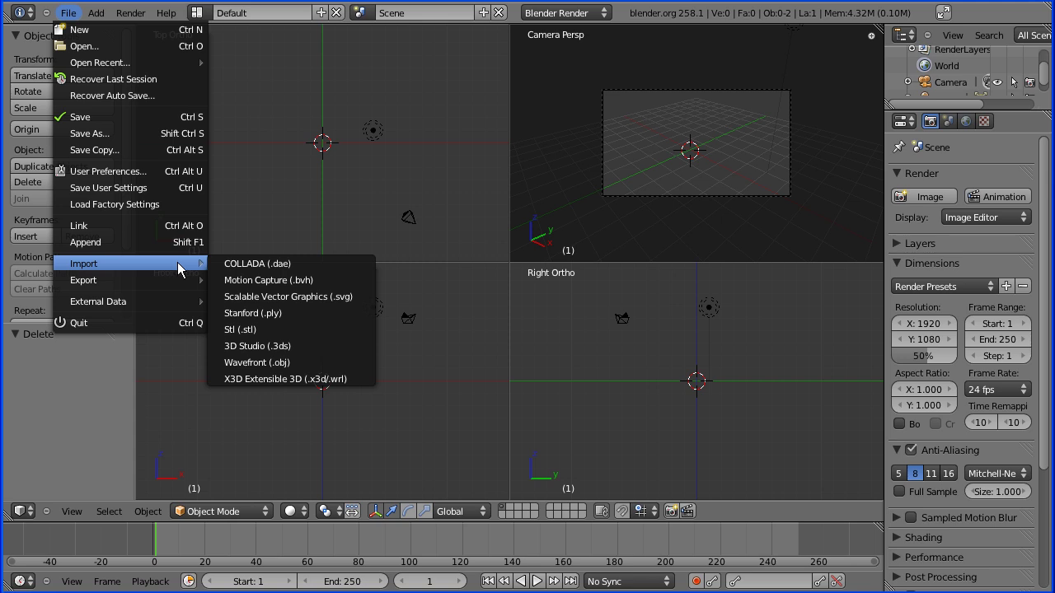
# Step: Import jumpkick7fps.bvh from the blender bookmark's bvh > Michaels > jumpKick folder
pyautogui.click(369, 280)
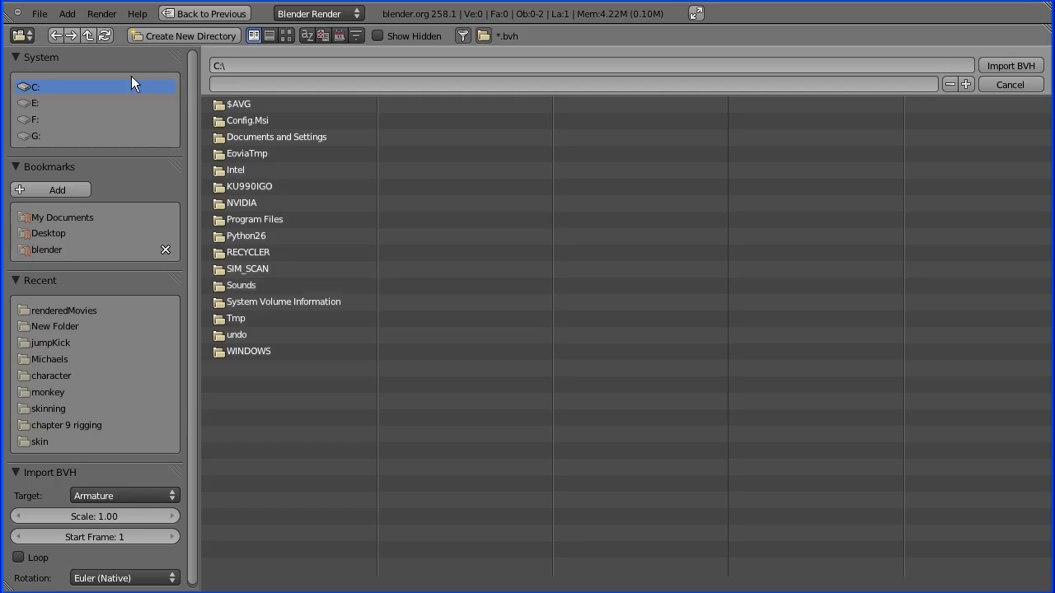
pyautogui.click(48, 249)
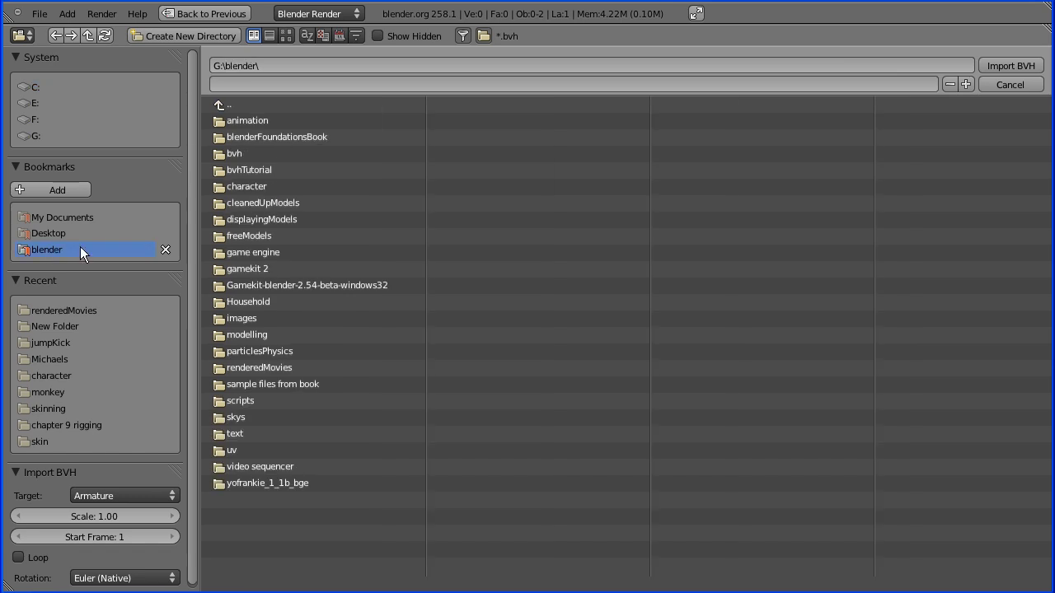
pyautogui.click(241, 153)
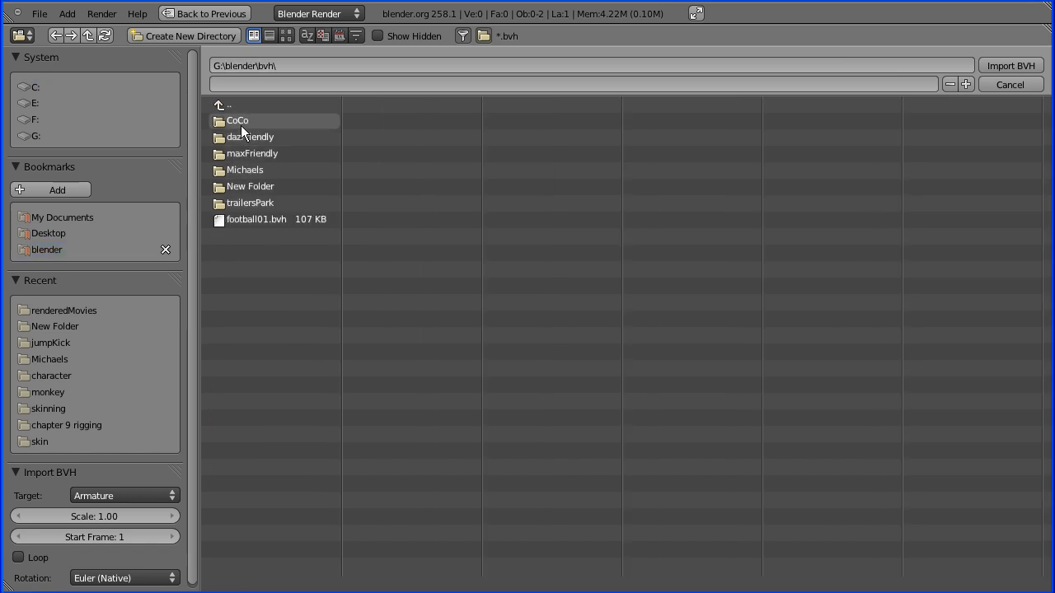
pyautogui.click(238, 173)
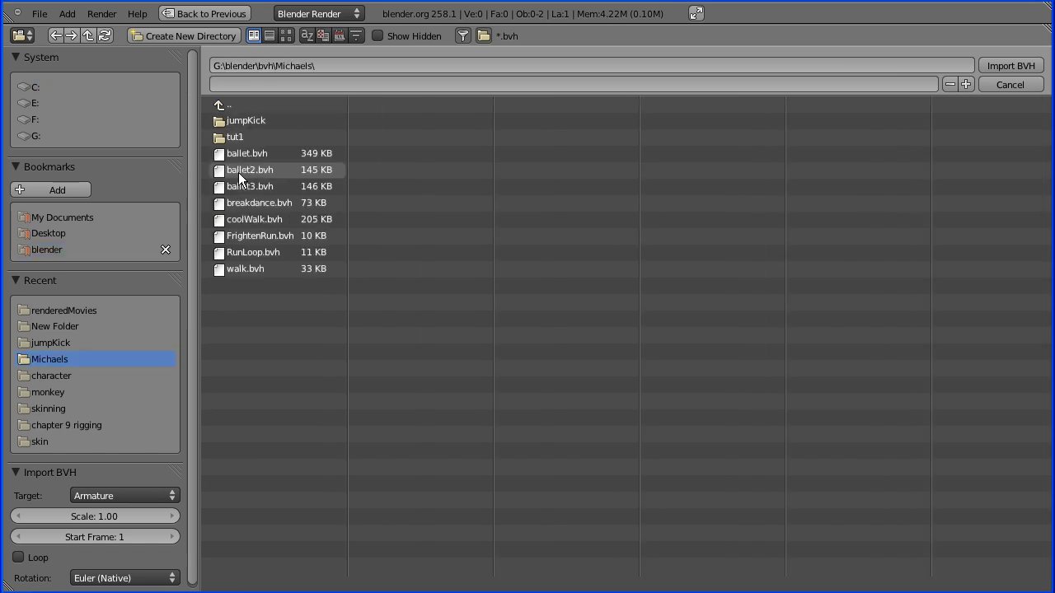
pyautogui.click(241, 120)
pyautogui.click(241, 120)
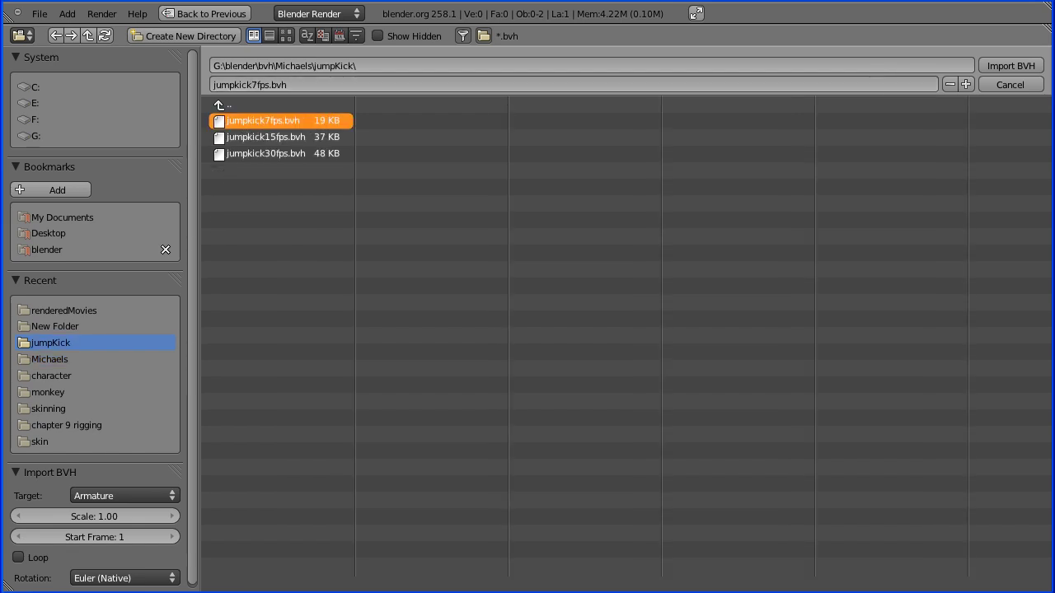
pyautogui.click(1019, 66)
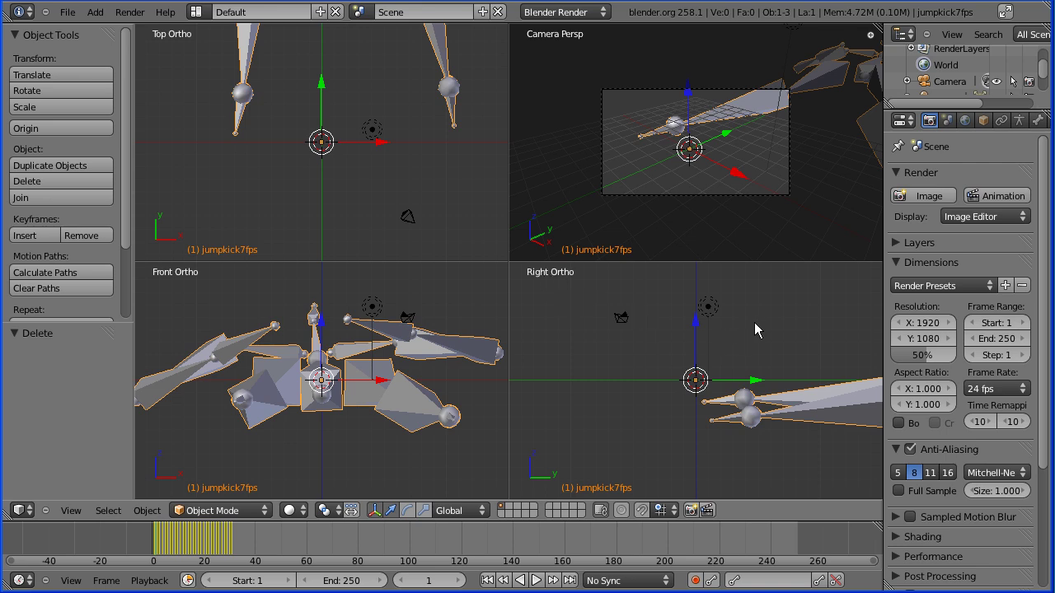
# Step: Rotate the armature -90° around X so it stands upright
pyautogui.press('r')
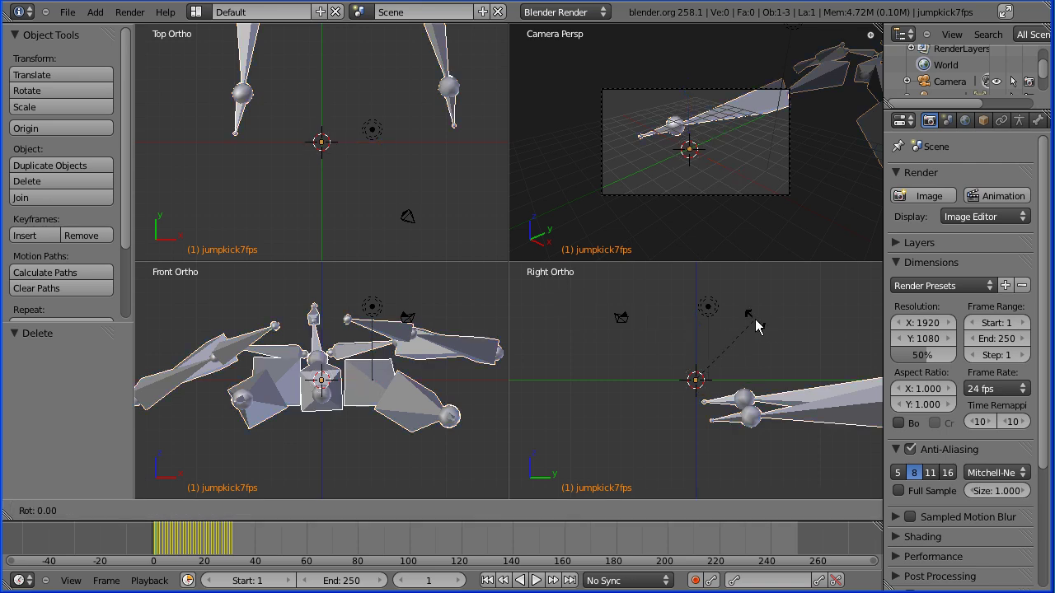
pyautogui.write('0')
pyautogui.write('-90')
pyautogui.press('Return')
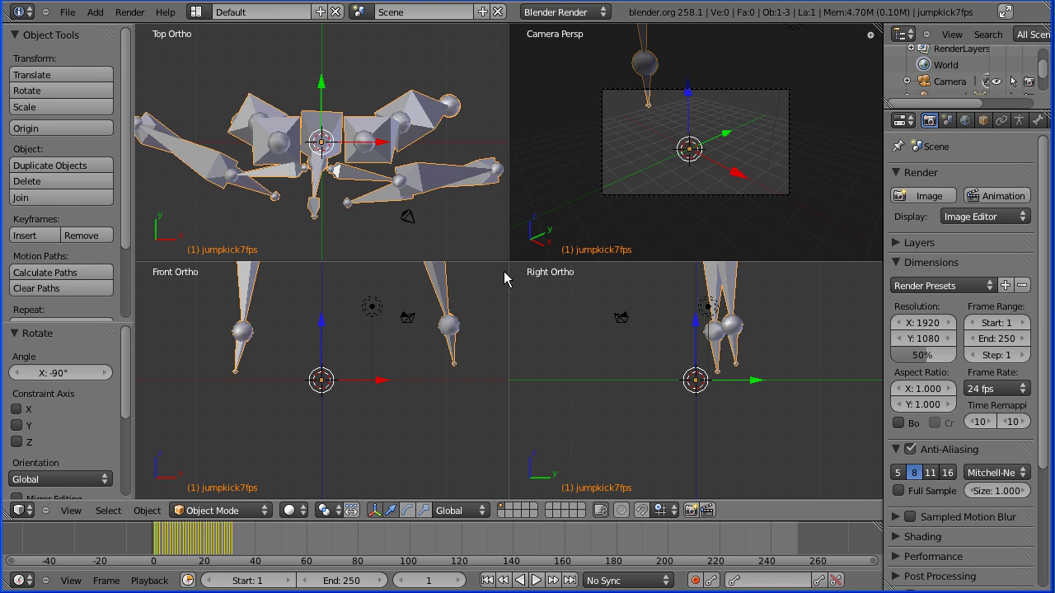
# Step: Scale the armature down to 0.270 so it fits the camera frame
pyautogui.press('s')
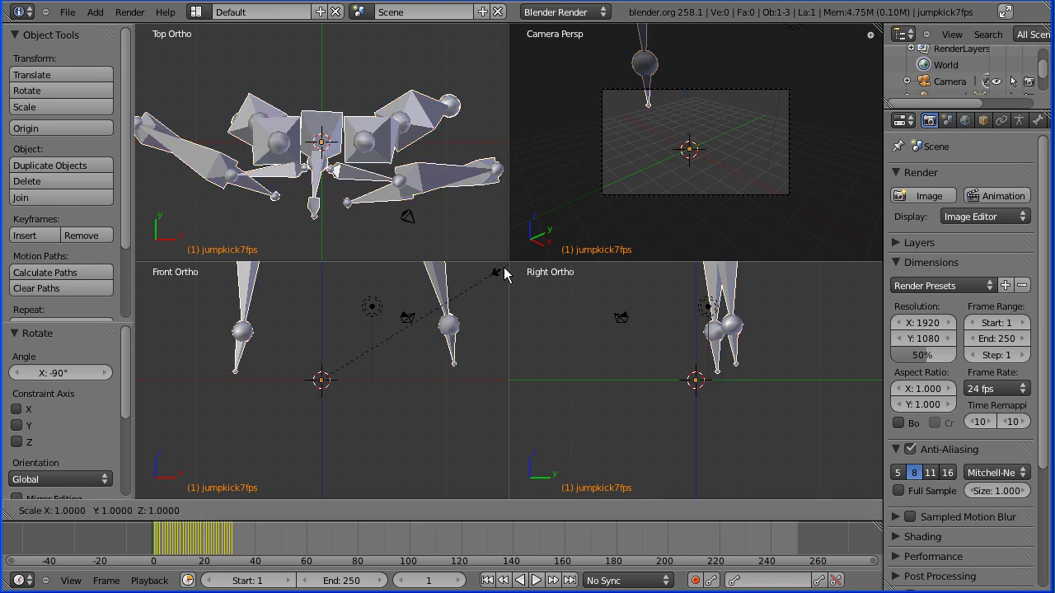
pyautogui.click(351, 362)
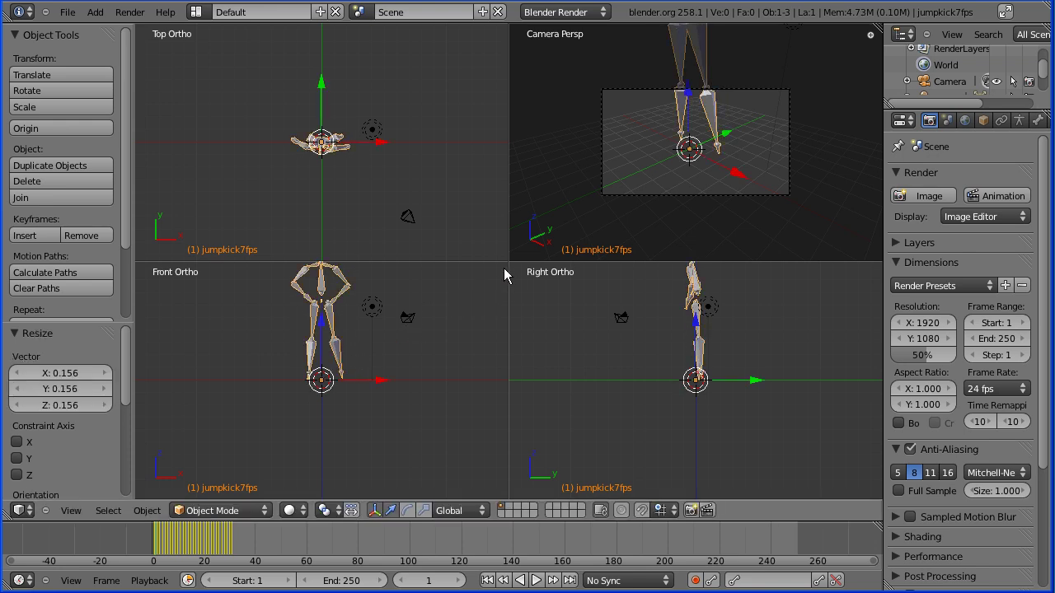
pyautogui.press('s')
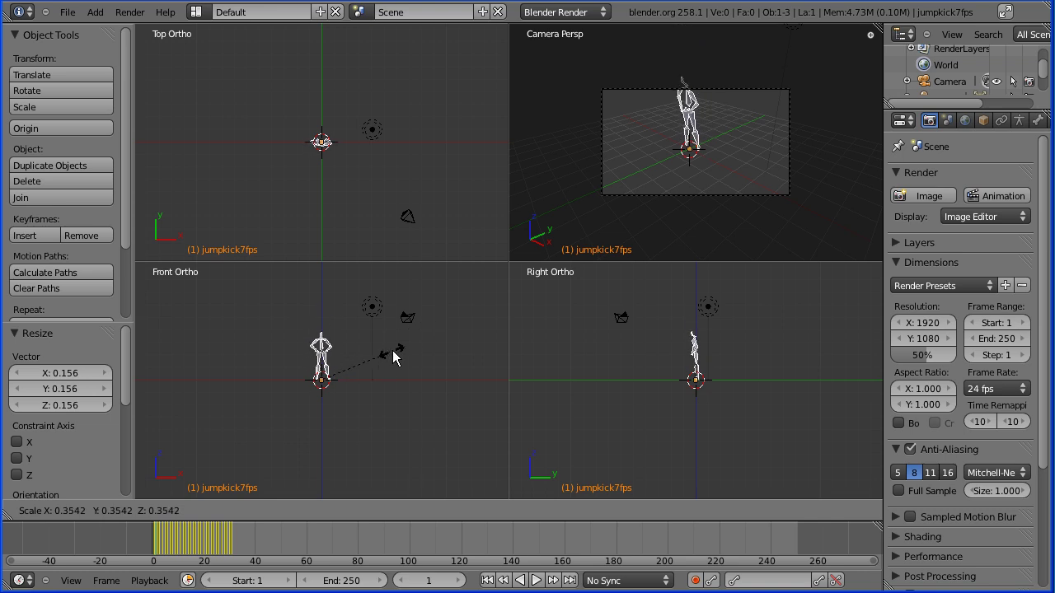
pyautogui.click(379, 372)
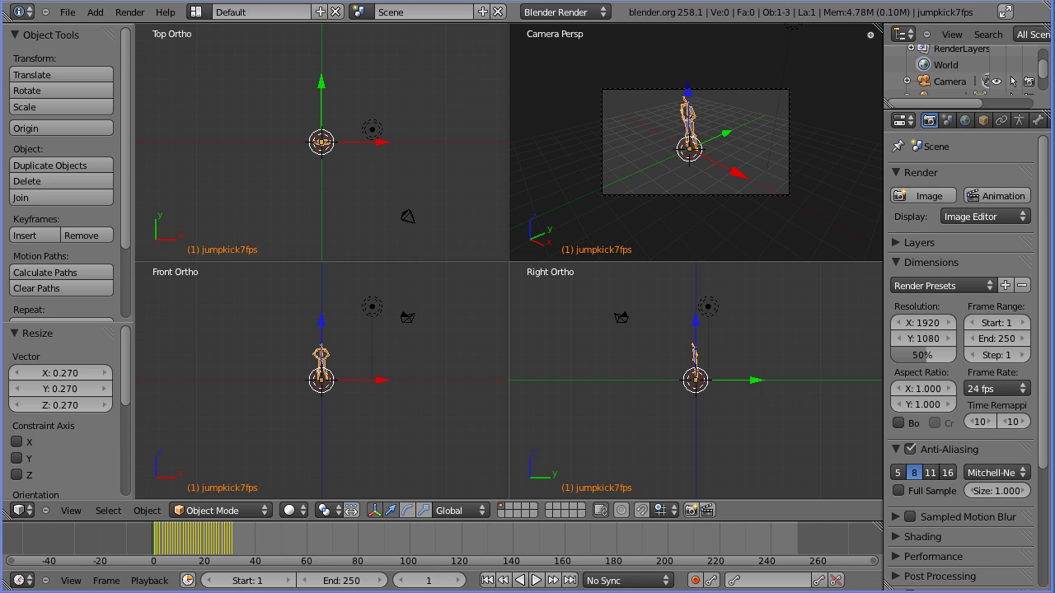
# Step: Toggle off Quad View and frame the whole armature in the single Front Ortho view
pyautogui.click(75, 512)
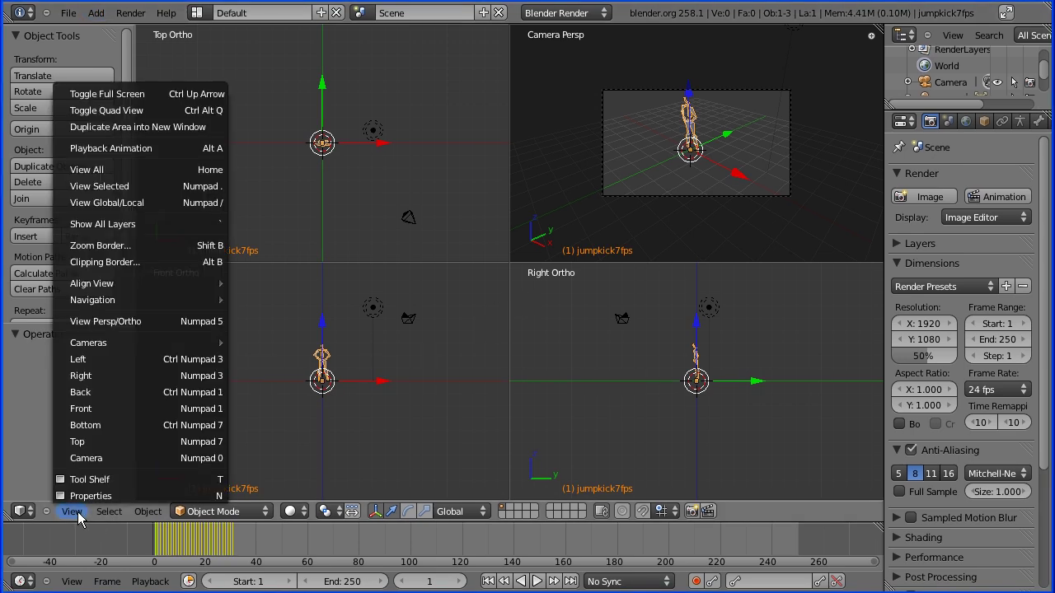
pyautogui.click(195, 117)
pyautogui.scroll(2, 695, 339)
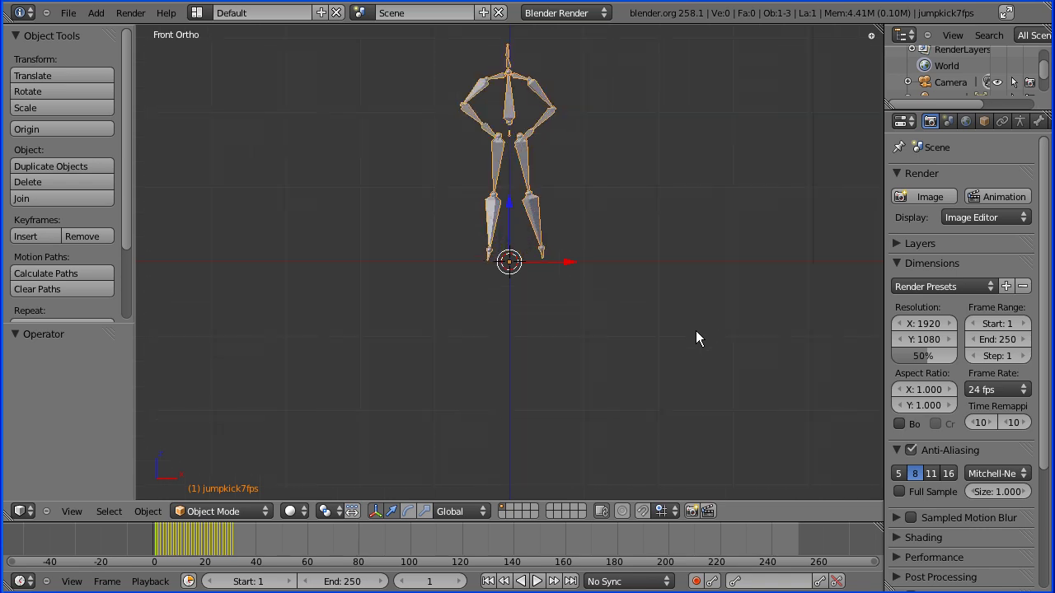
pyautogui.scroll(4, 695, 339)
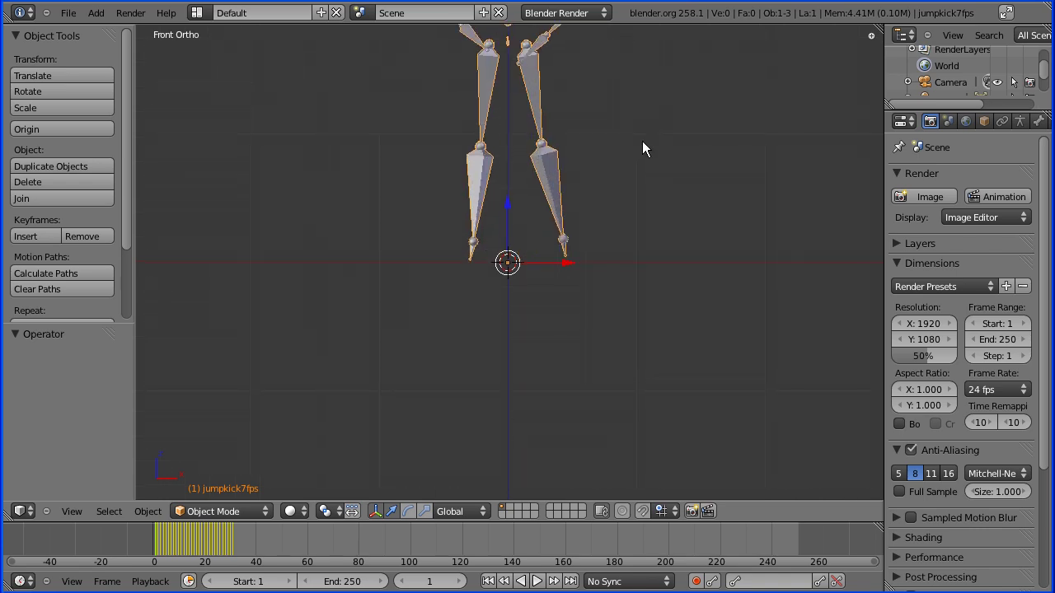
pyautogui.keyDown('shift'); pyautogui.moveTo(642, 140); pyautogui.dragTo(639, 320, button='middle'); pyautogui.keyUp('shift')
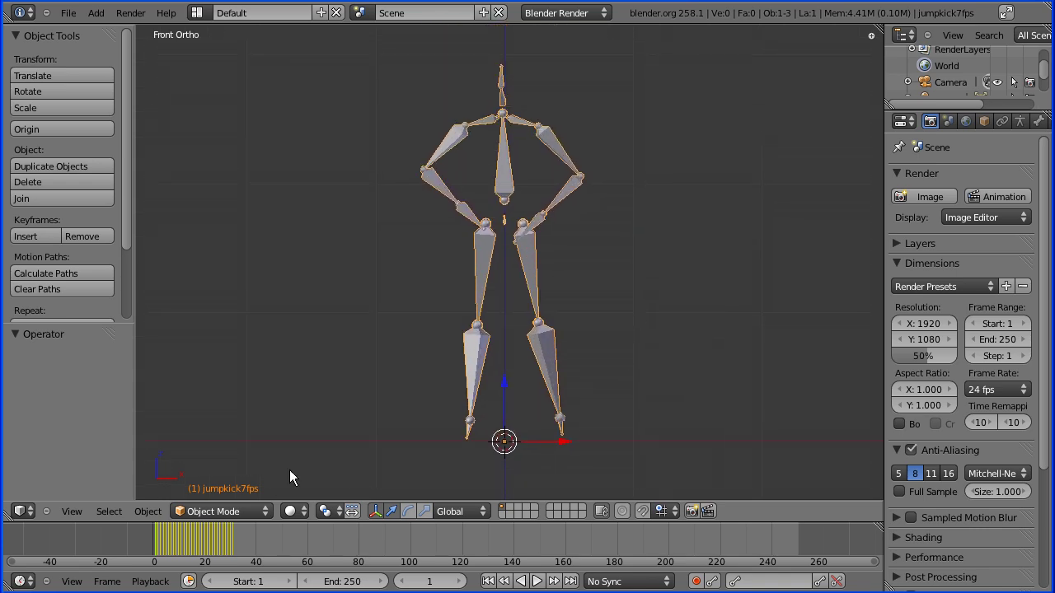
pyautogui.click(231, 509)
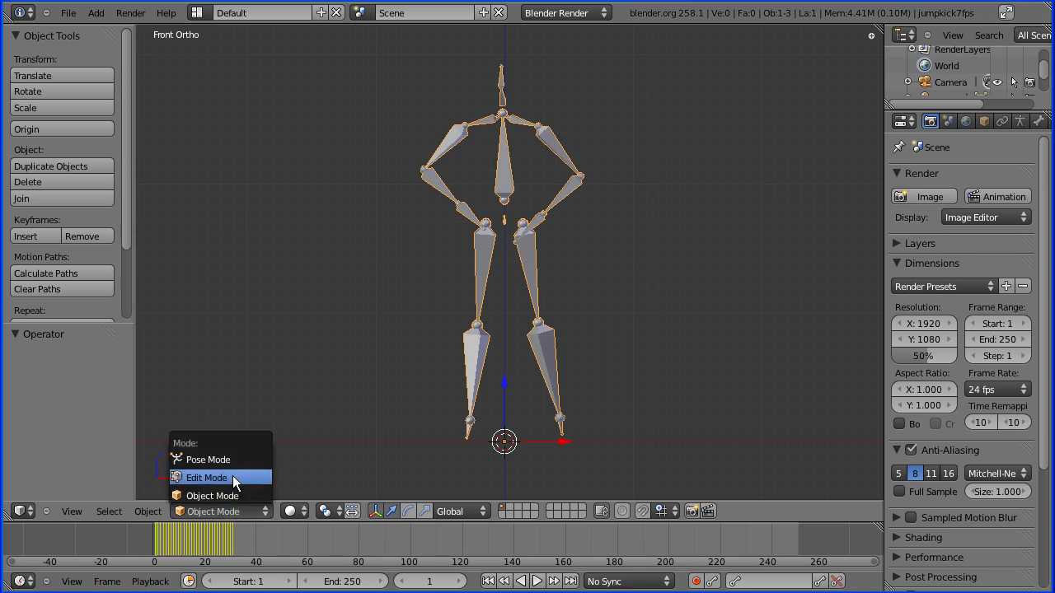
# Step: Put the armature in Edit Mode and enable X-Axis Mirror
pyautogui.click(234, 478)
pyautogui.keyDown('shift'); pyautogui.moveTo(670, 417); pyautogui.dragTo(664, 228, button='middle'); pyautogui.keyUp('shift')
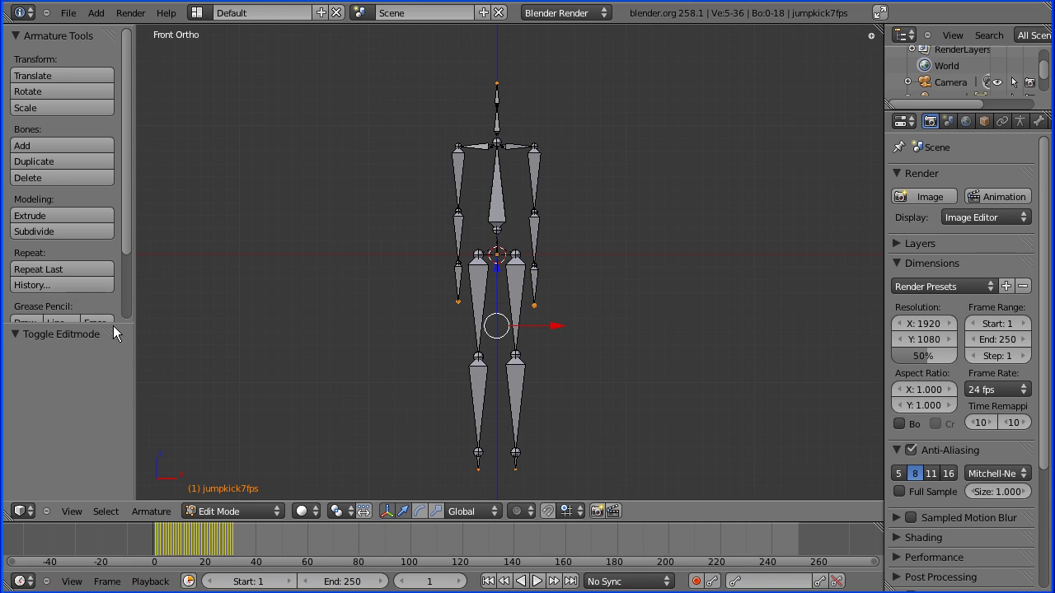
pyautogui.moveTo(112, 326); pyautogui.dragTo(124, 423)
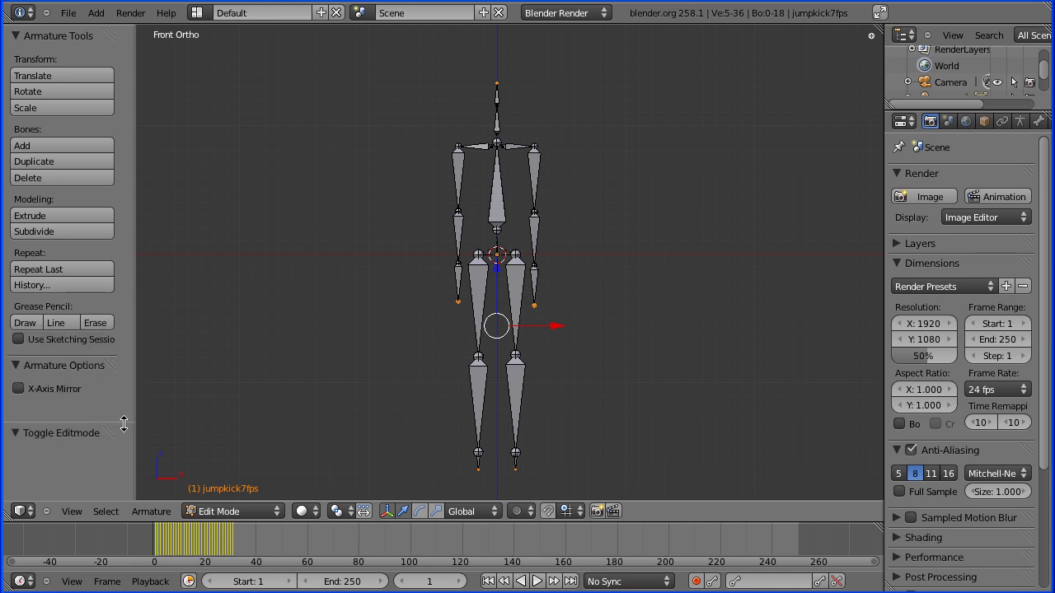
pyautogui.click(18, 389)
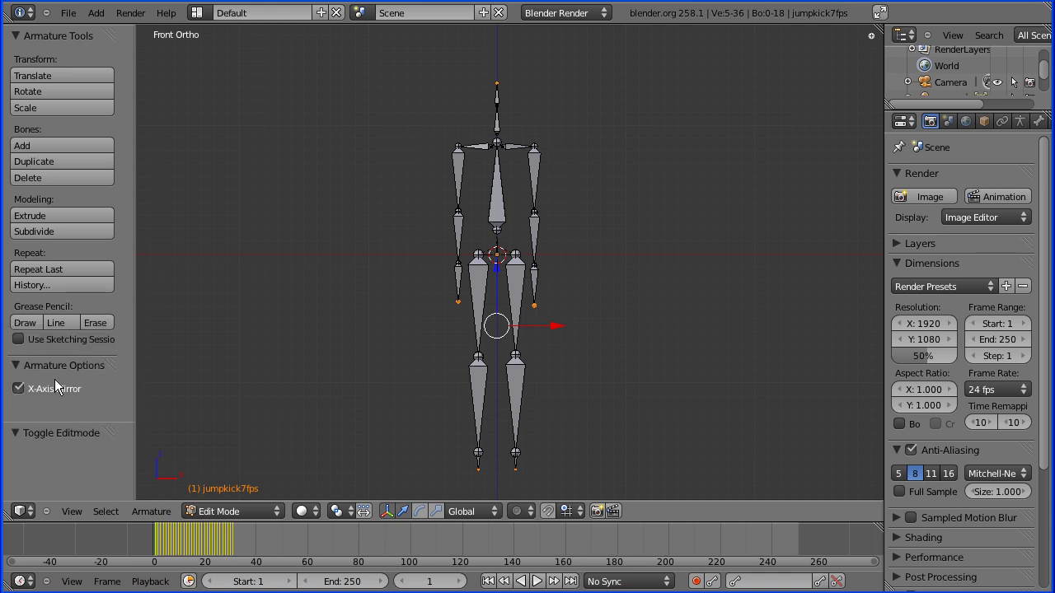
# Step: Connect the left hand to the forearm and the forearm to the upper arm
pyautogui.rightClick(535, 279)
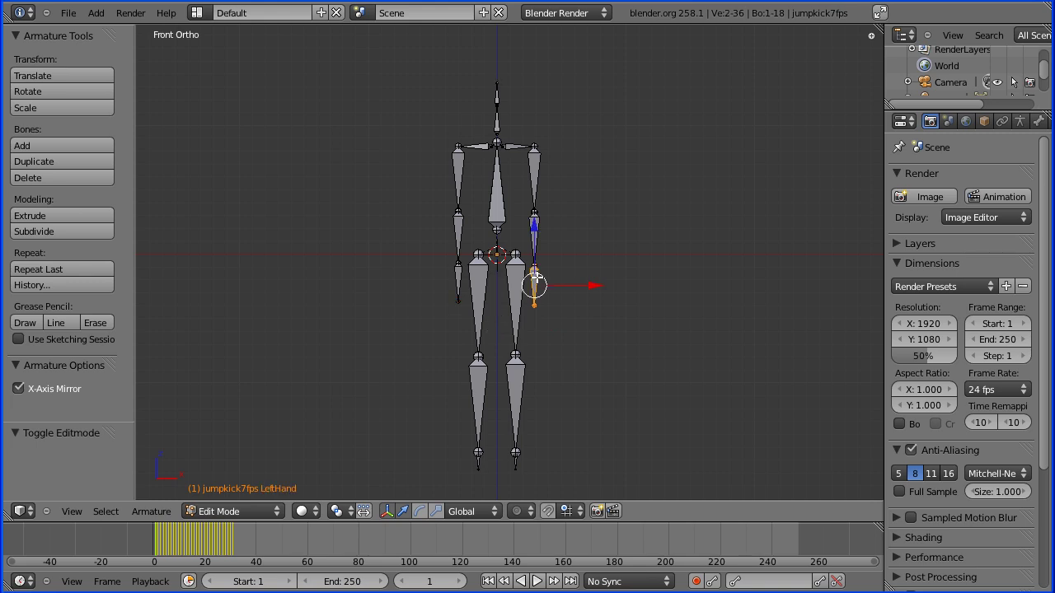
pyautogui.press('g')
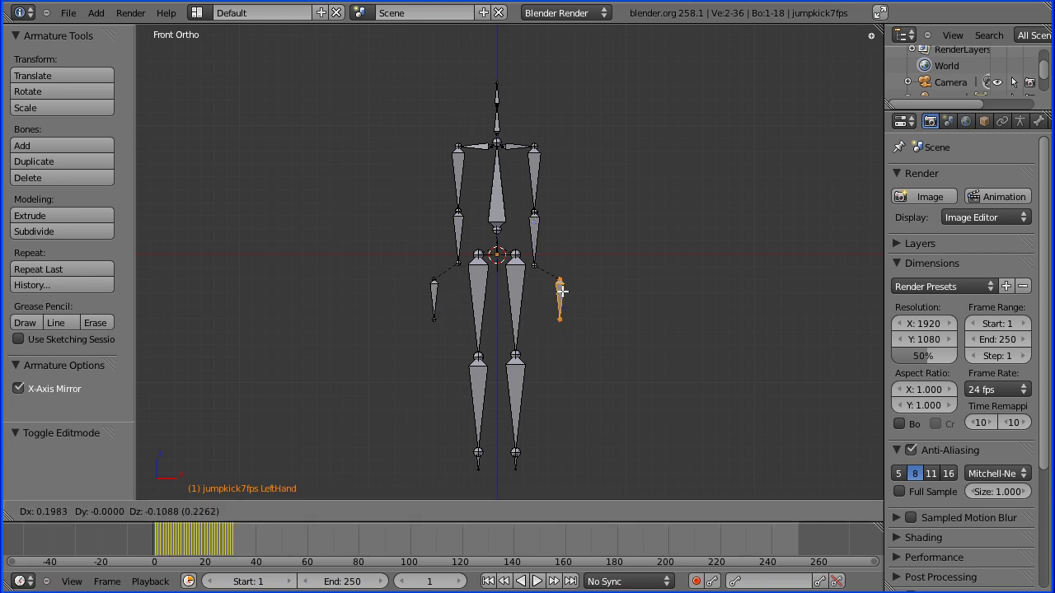
pyautogui.click(563, 291)
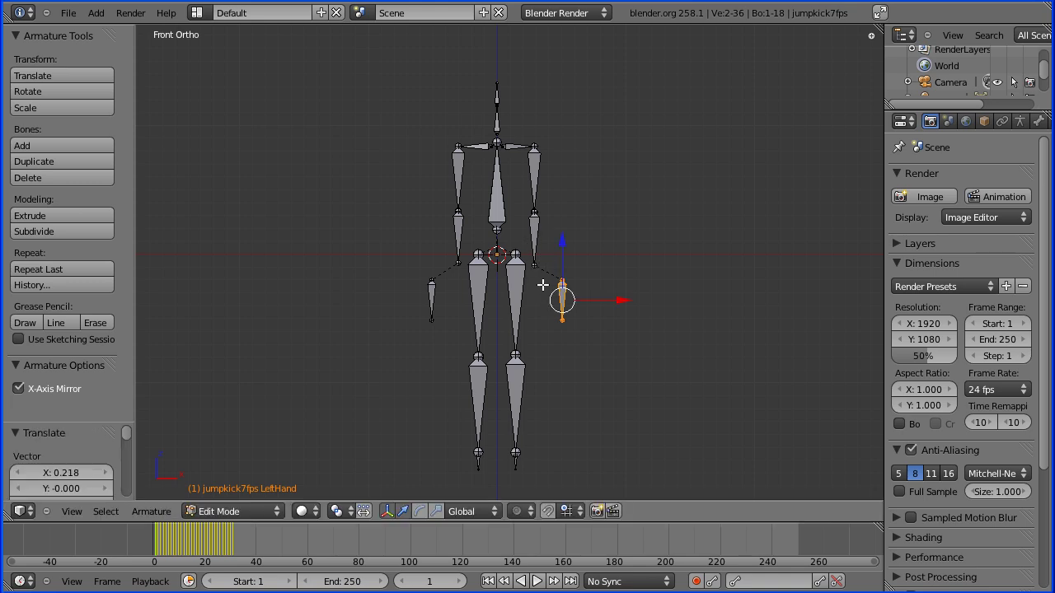
pyautogui.hotkey('ctrl', 'z')
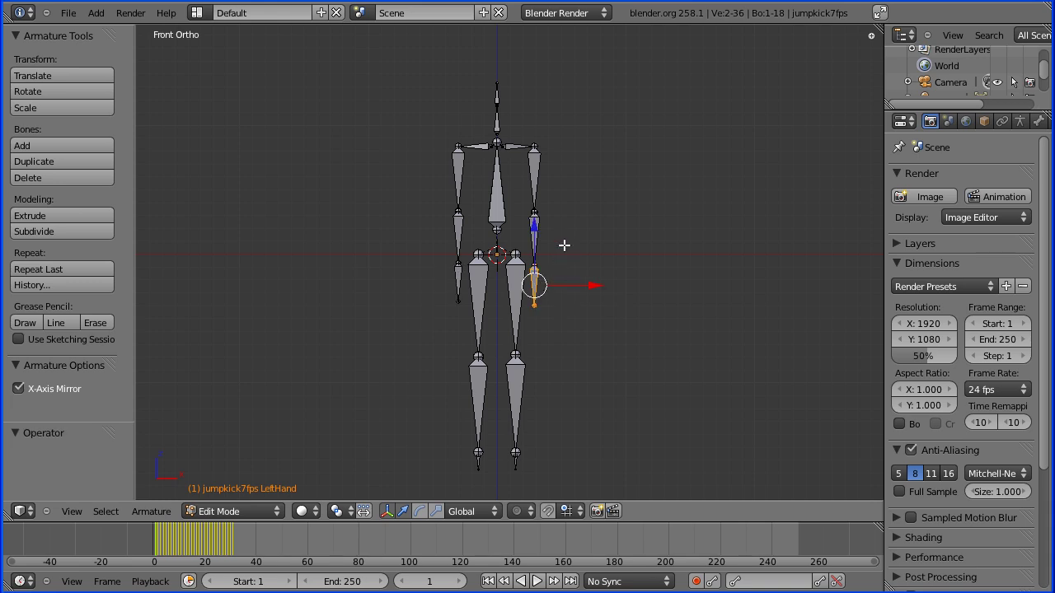
pyautogui.click(388, 512)
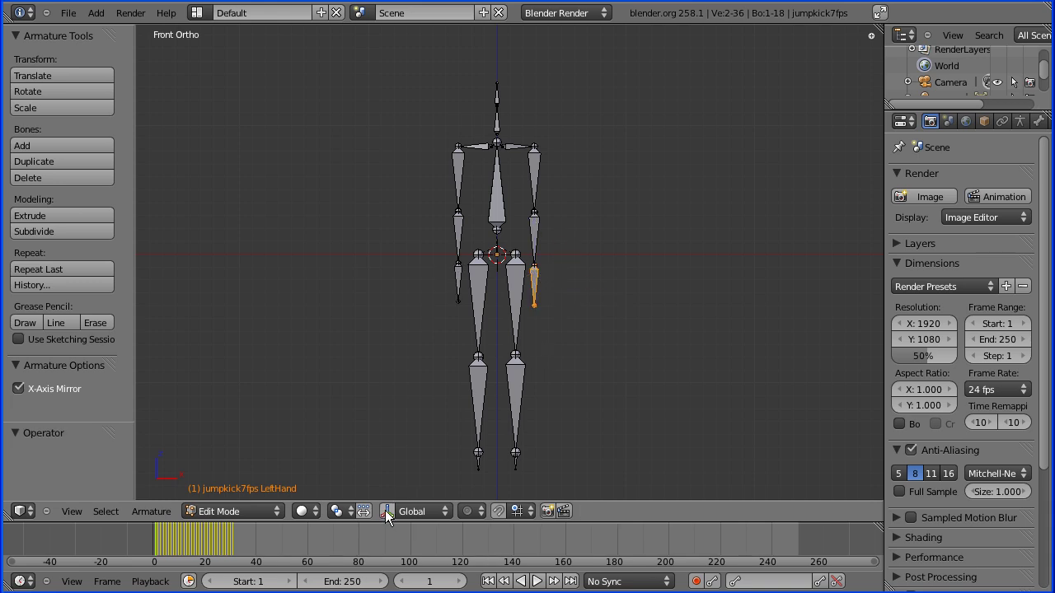
pyautogui.keyDown('shift'); pyautogui.rightClick(535, 235); pyautogui.keyUp('shift')
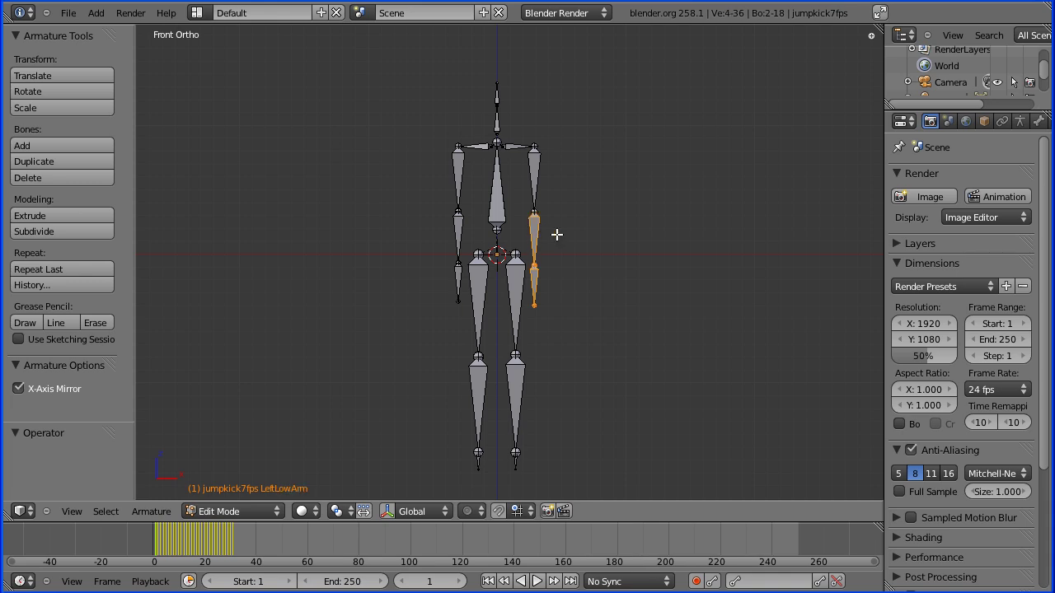
pyautogui.hotkey('ctrl', 'p')
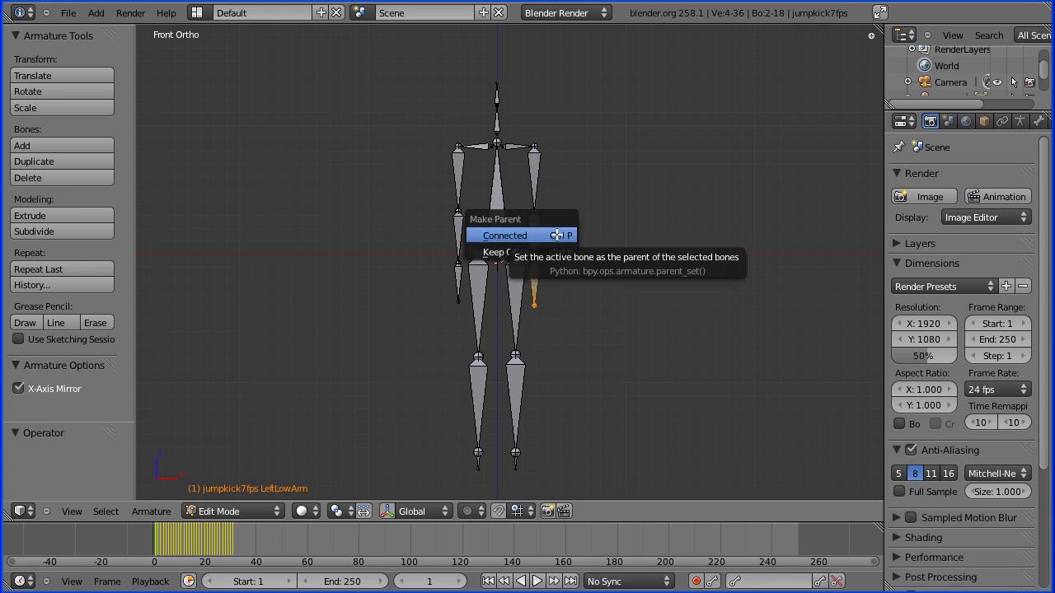
pyautogui.click(537, 237)
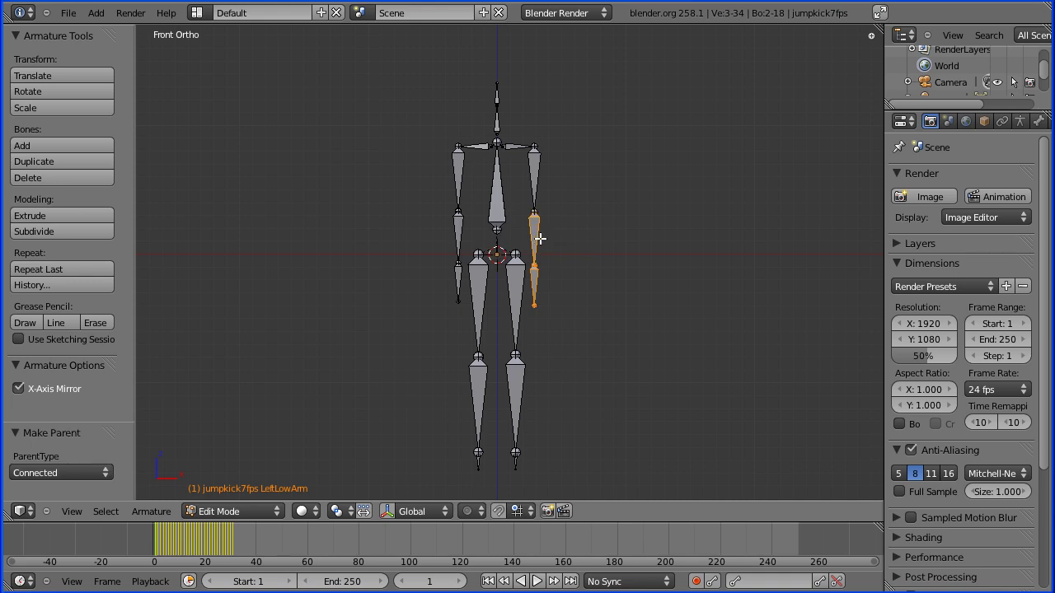
pyautogui.rightClick(535, 230)
pyautogui.keyDown('shift'); pyautogui.rightClick(534, 169); pyautogui.keyUp('shift')
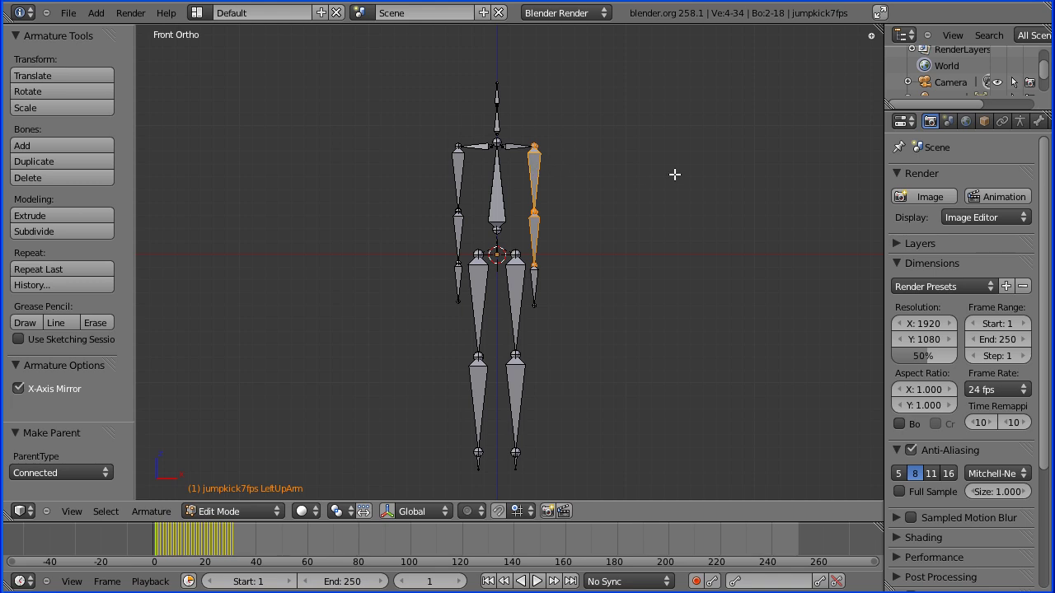
pyautogui.hotkey('ctrl', 'p')
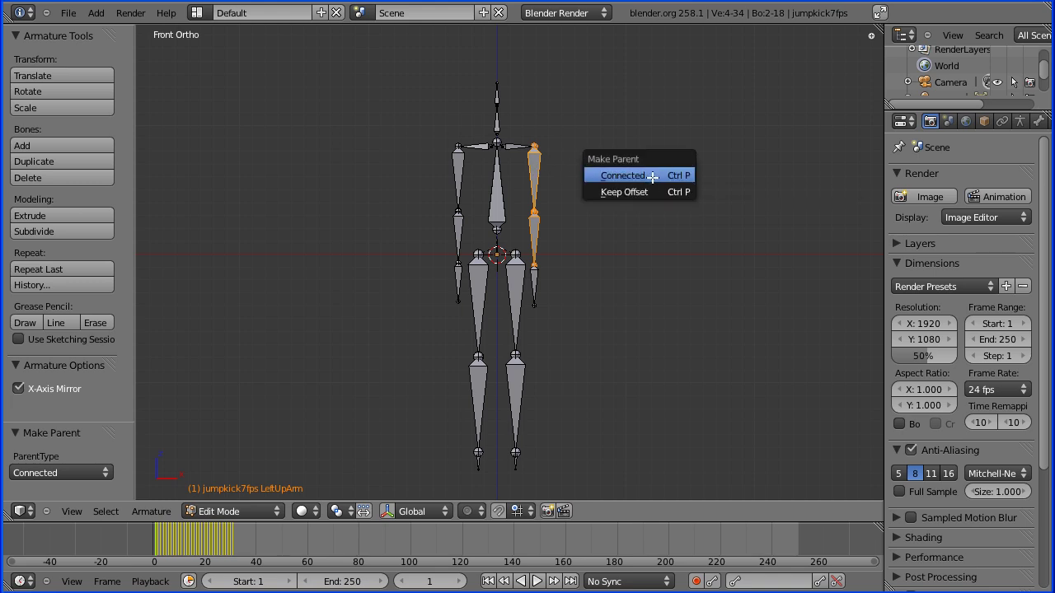
pyautogui.click(652, 176)
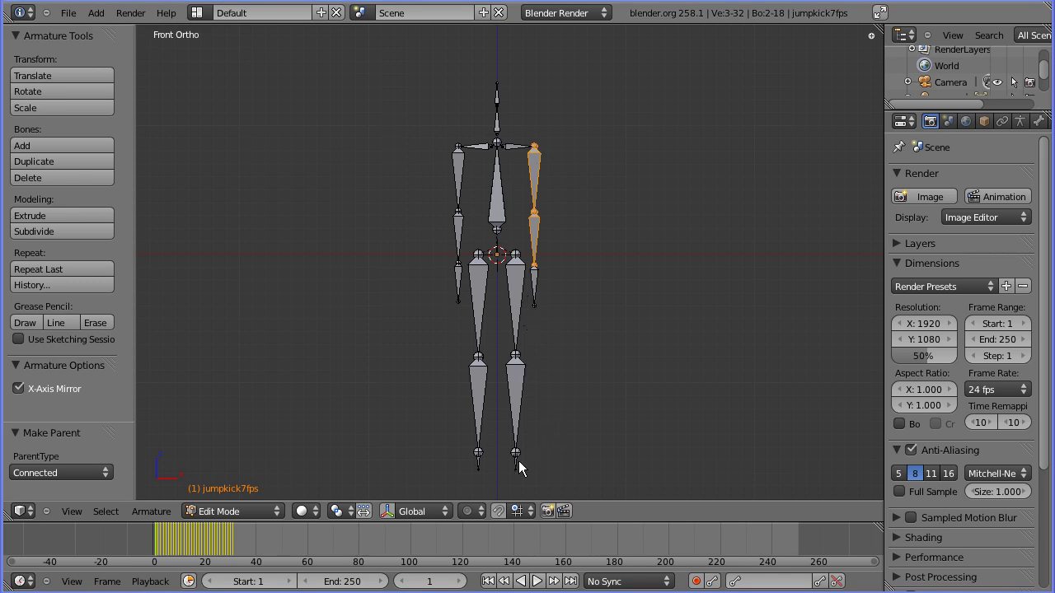
# Step: Connect the left foot to the lower leg and the lower leg to the upper leg
pyautogui.rightClick(515, 463)
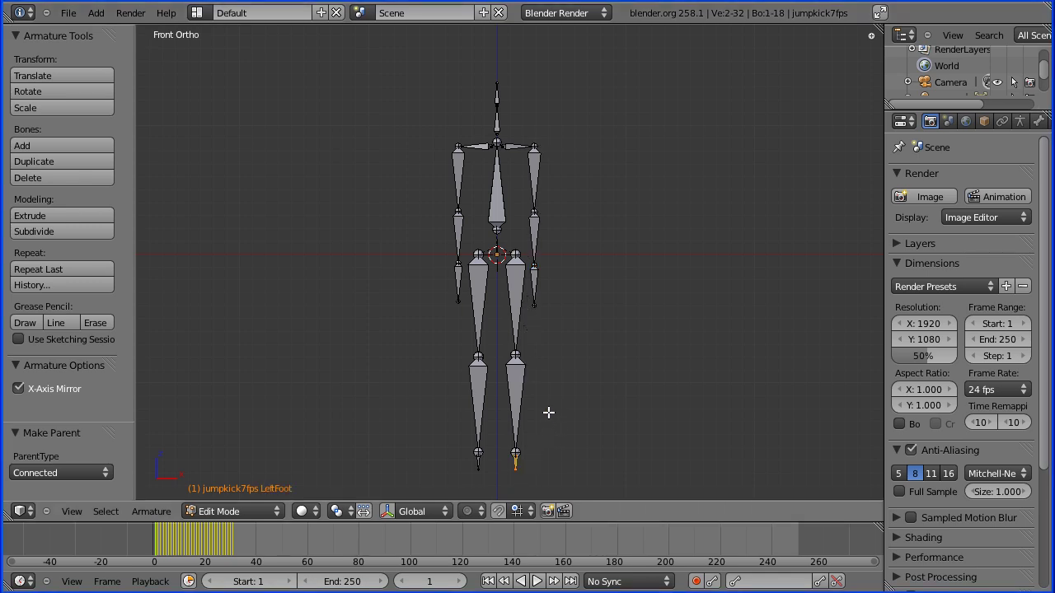
pyautogui.rightClick(516, 394)
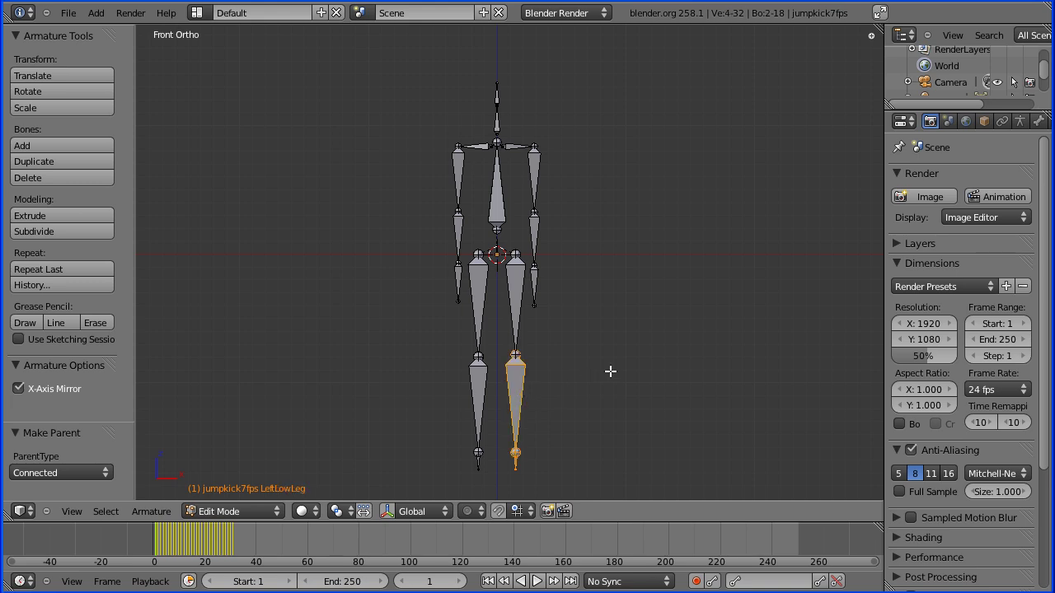
pyautogui.hotkey('ctrl', 'p')
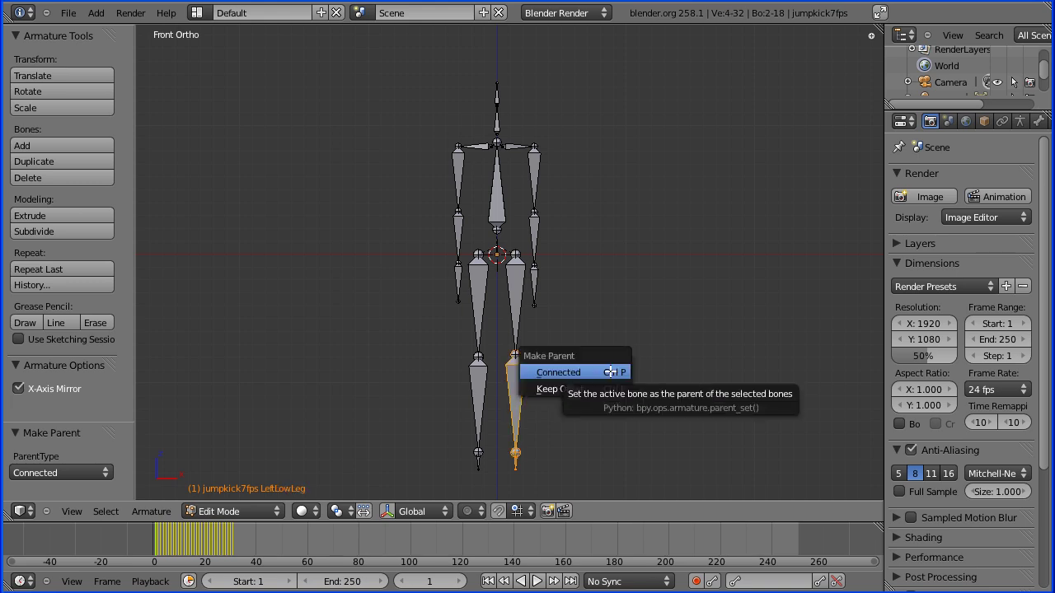
pyautogui.click(601, 371)
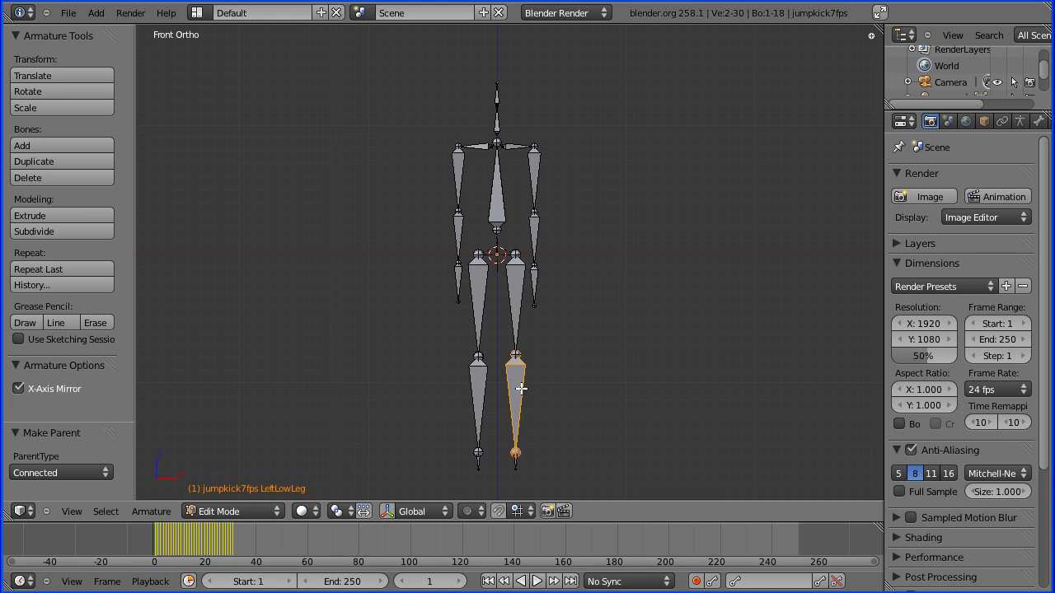
pyautogui.keyDown('shift'); pyautogui.rightClick(513, 302); pyautogui.keyUp('shift')
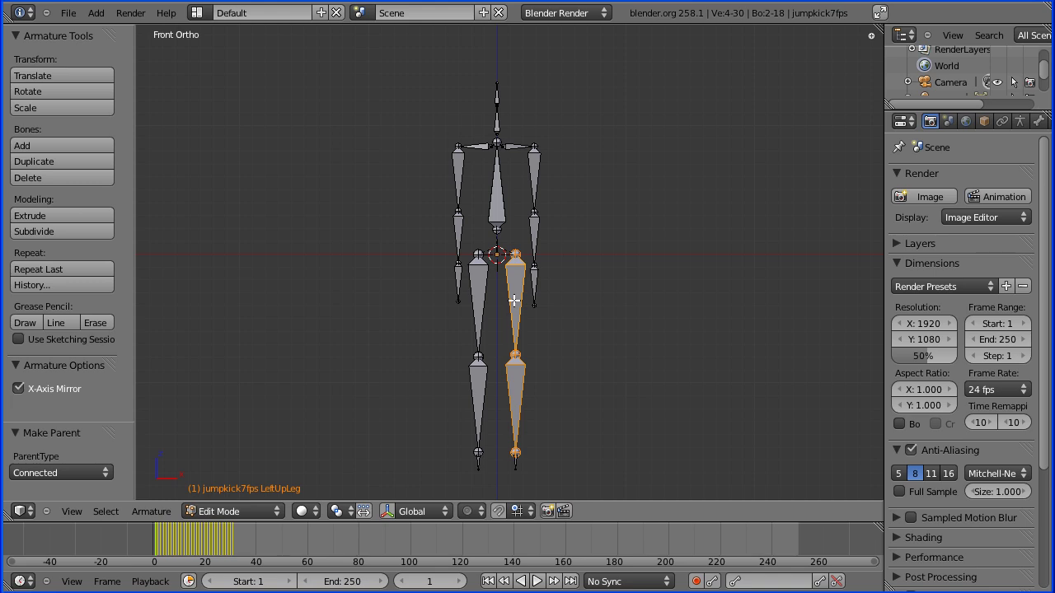
pyautogui.hotkey('ctrl', 'p')
pyautogui.click(507, 302)
# Step: Connect the head bone to the neck bone
pyautogui.rightClick(497, 96)
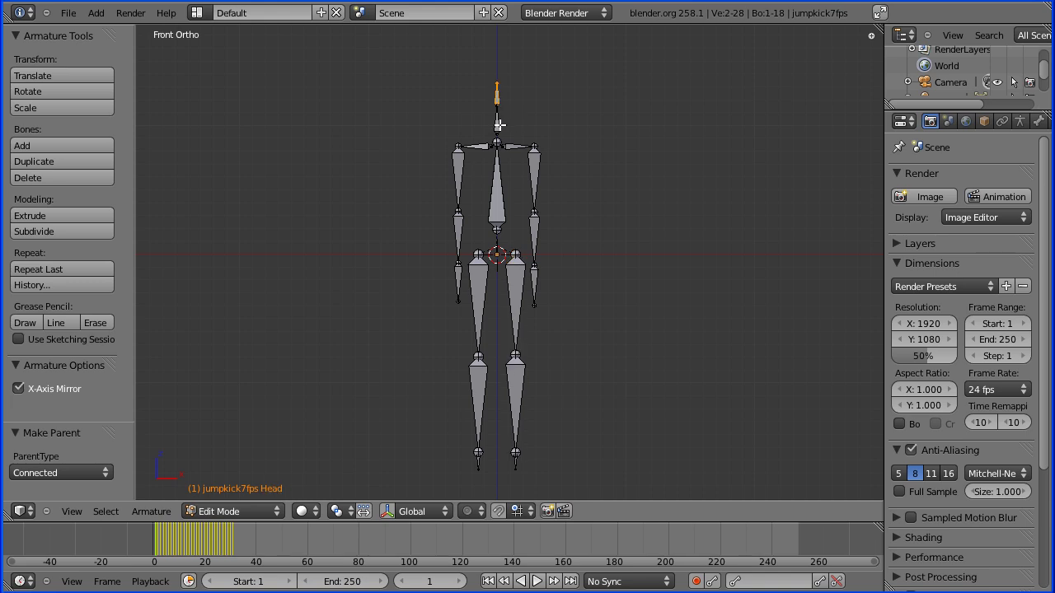
pyautogui.keyDown('shift'); pyautogui.rightClick(497, 125); pyautogui.keyUp('shift')
pyautogui.hotkey('ctrl', 'p')
pyautogui.click(484, 125)
# Step: Rotate the left hand, forearm and upper arm bones by -90 degrees
pyautogui.rightClick(536, 276)
pyautogui.keyDown('shift'); pyautogui.rightClick(536, 231); pyautogui.keyUp('shift')
pyautogui.keyDown('shift'); pyautogui.rightClick(534, 168); pyautogui.keyUp('shift')
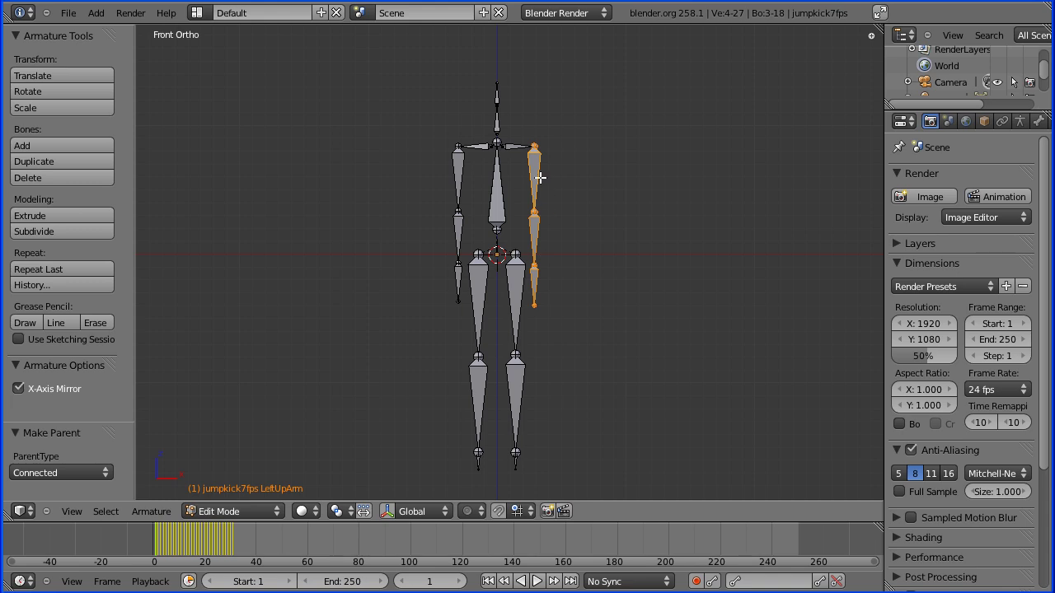
pyautogui.write('r')
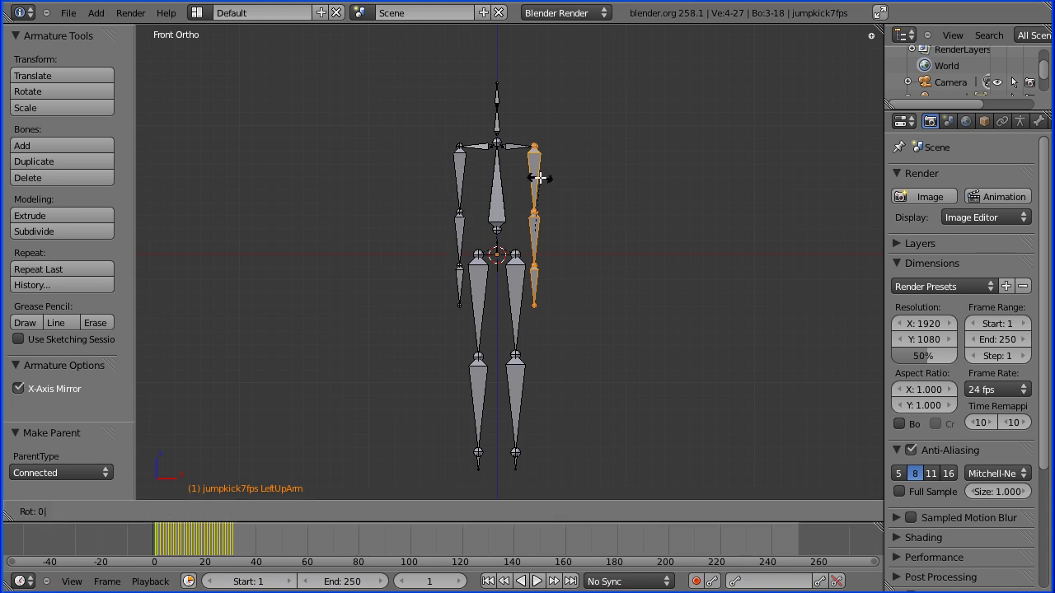
pyautogui.write('-90')
pyautogui.press('Return')
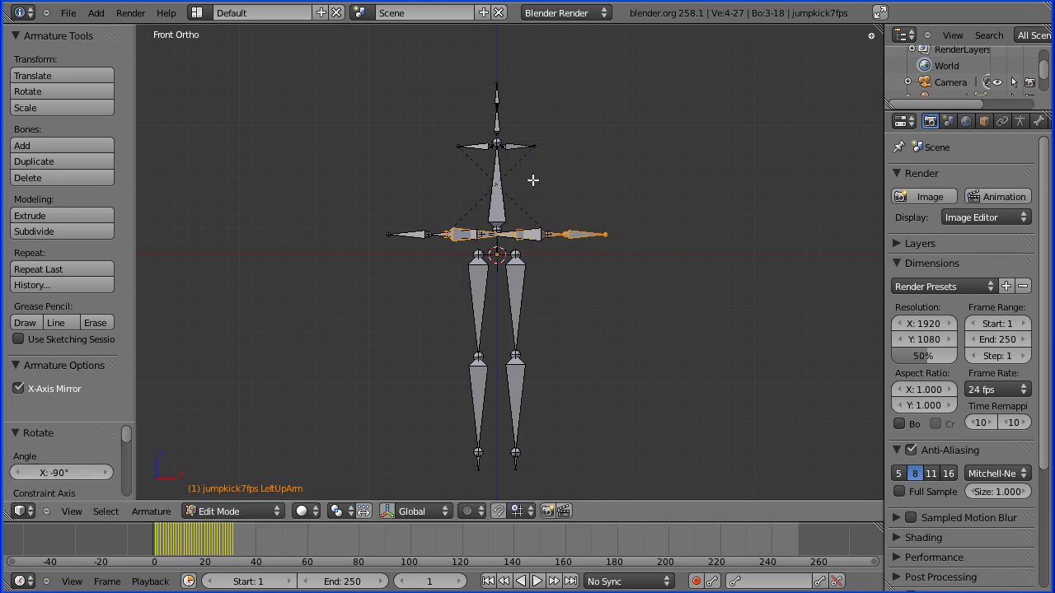
# Step: Move the mirrored arms up so they extend out at shoulder height
pyautogui.scroll(2, 533, 180)
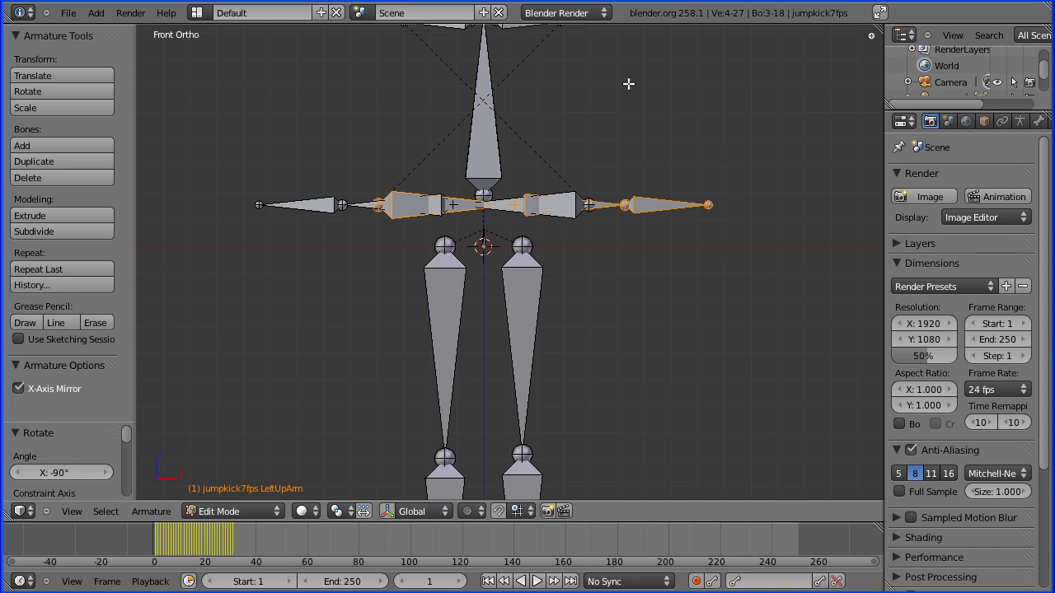
pyautogui.keyDown('shift'); pyautogui.moveTo(629, 83); pyautogui.dragTo(612, 215, button='middle'); pyautogui.keyUp('shift')
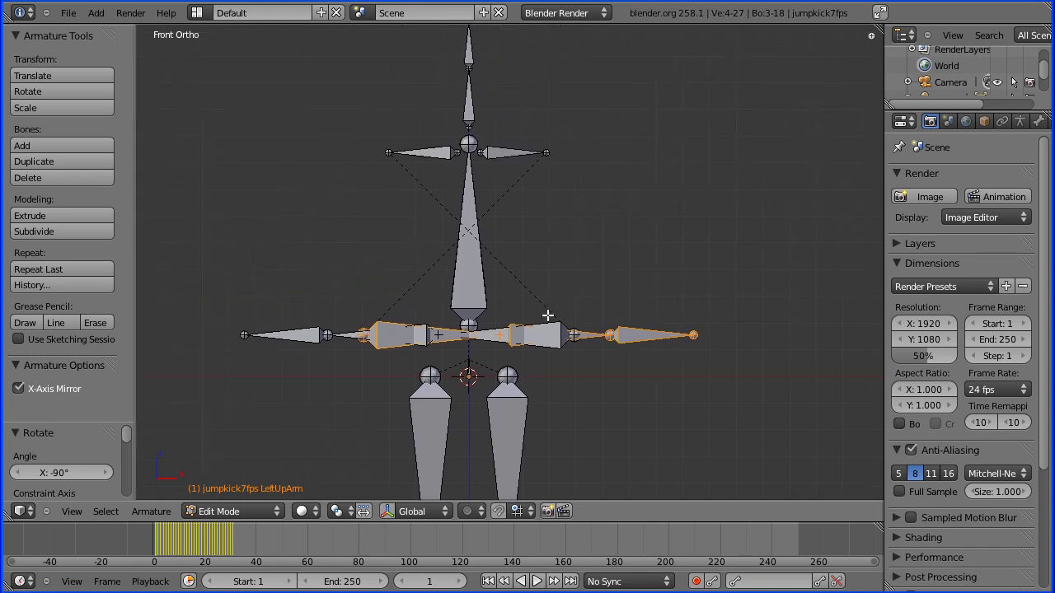
pyautogui.press('g')
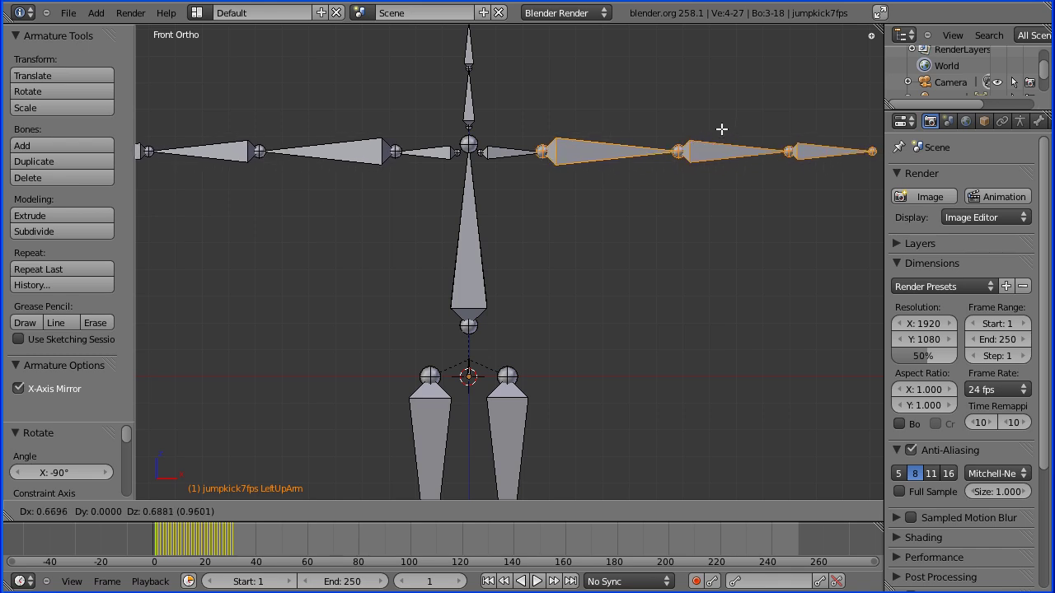
pyautogui.click(724, 131)
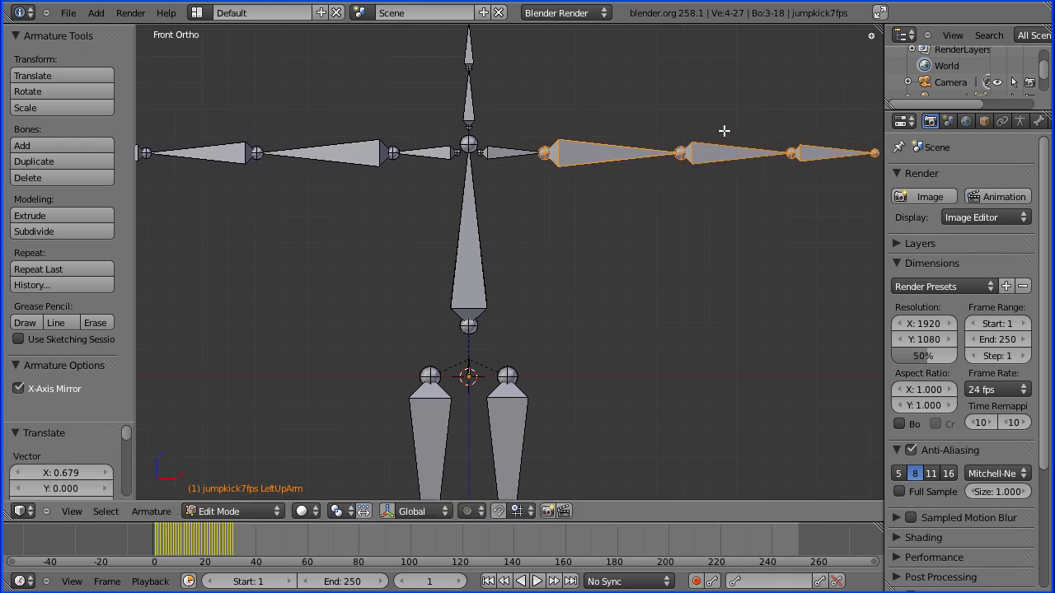
pyautogui.press('Tab')
pyautogui.press('Tab')
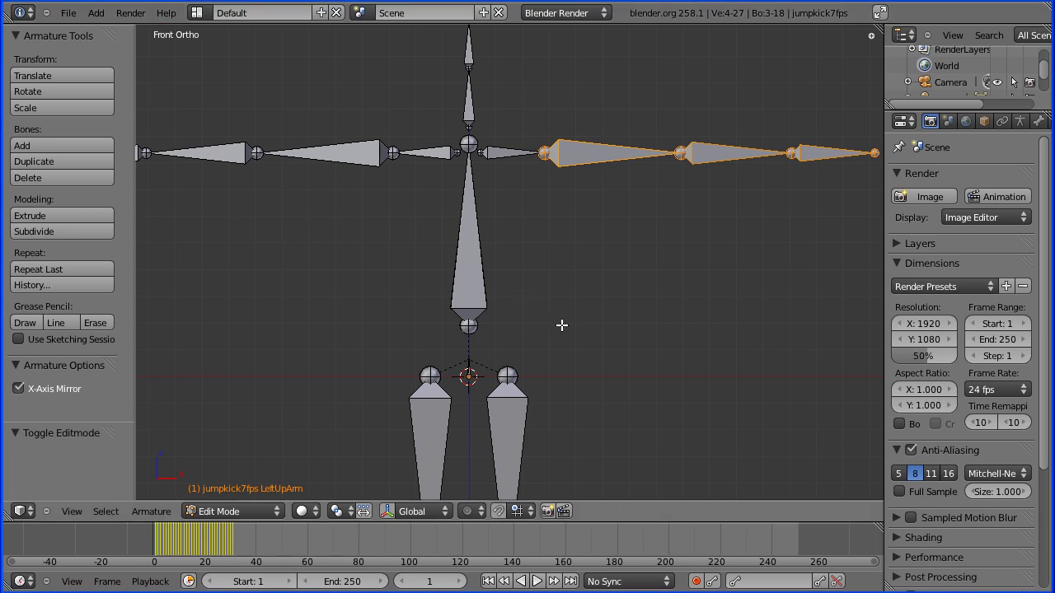
# Step: Raise the Hips bone's tip 0.031 along global Z toward the spine
pyautogui.keyDown('shift'); pyautogui.moveTo(562, 325); pyautogui.dragTo(577, 205, button='middle'); pyautogui.keyUp('shift')
pyautogui.scroll(3, 546, 241)
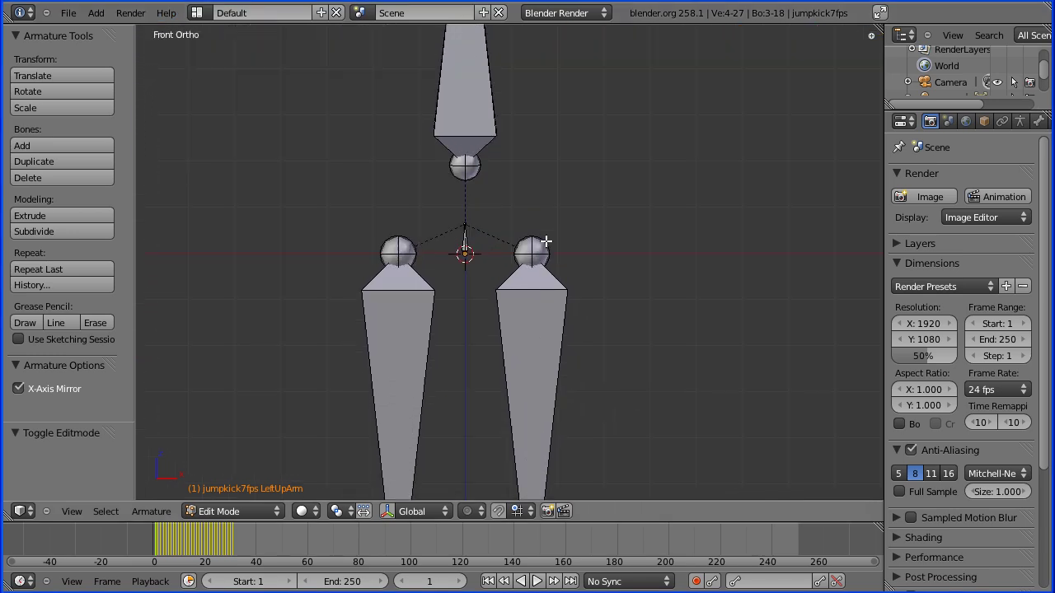
pyautogui.scroll(3, 546, 242)
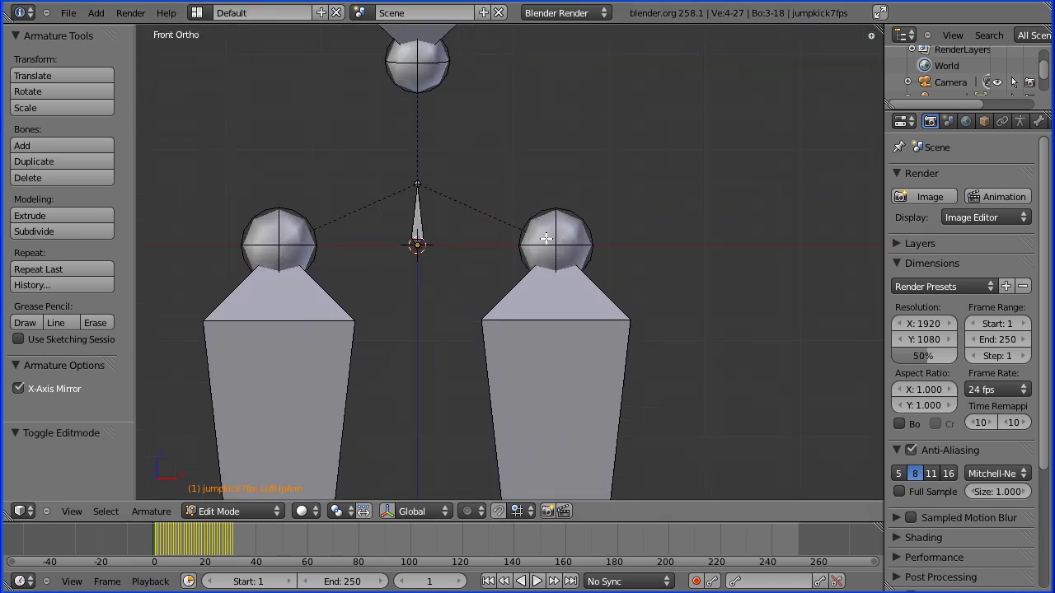
pyautogui.rightClick(418, 184)
pyautogui.press('g')
pyautogui.press('z')
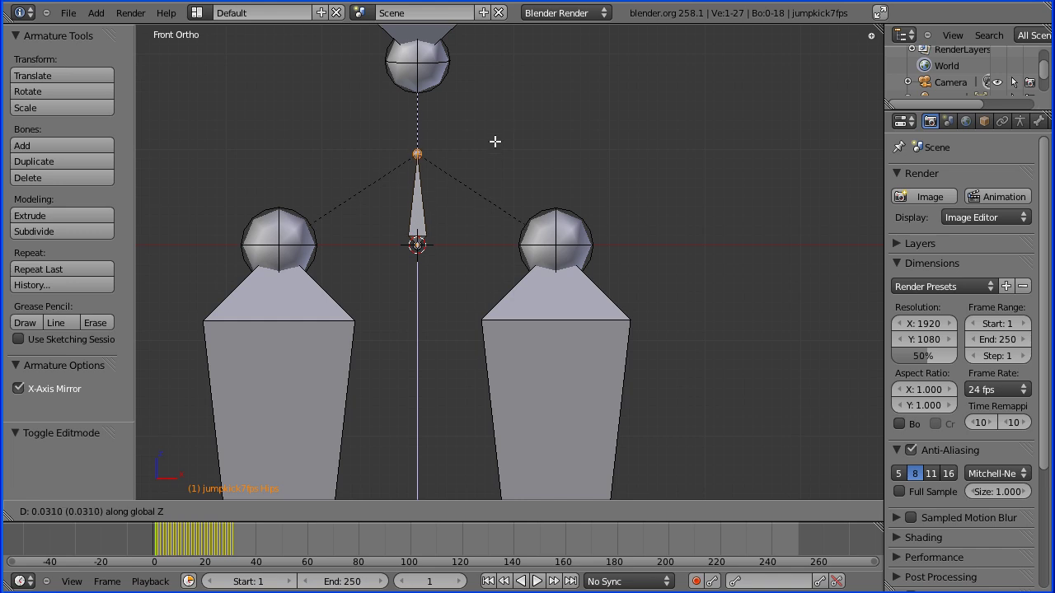
pyautogui.click(494, 122)
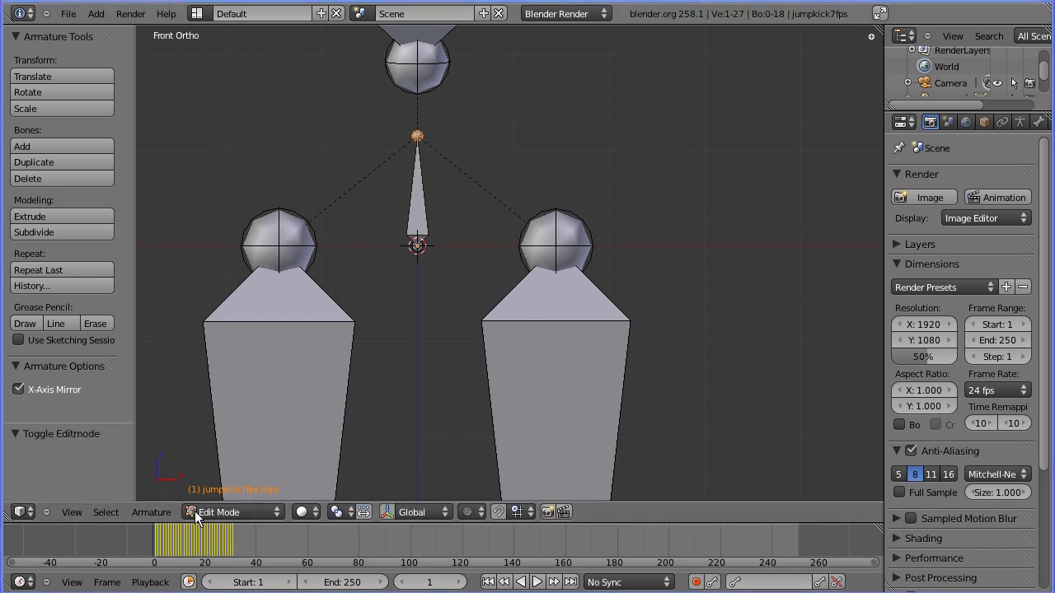
pyautogui.press('Tab')
pyautogui.press('Tab')
# Step: Switch the armature to Pose Mode and play the jump-kick, stopping at frame 68
pyautogui.click(261, 513)
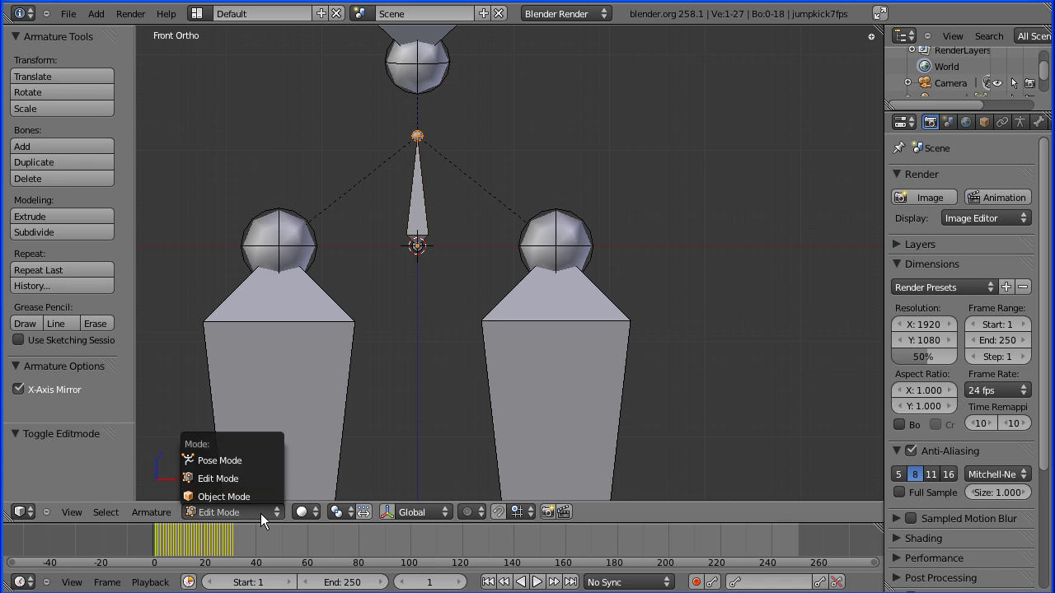
pyautogui.click(263, 466)
pyautogui.scroll(2, 572, 272)
pyautogui.scroll(-6, 567, 279)
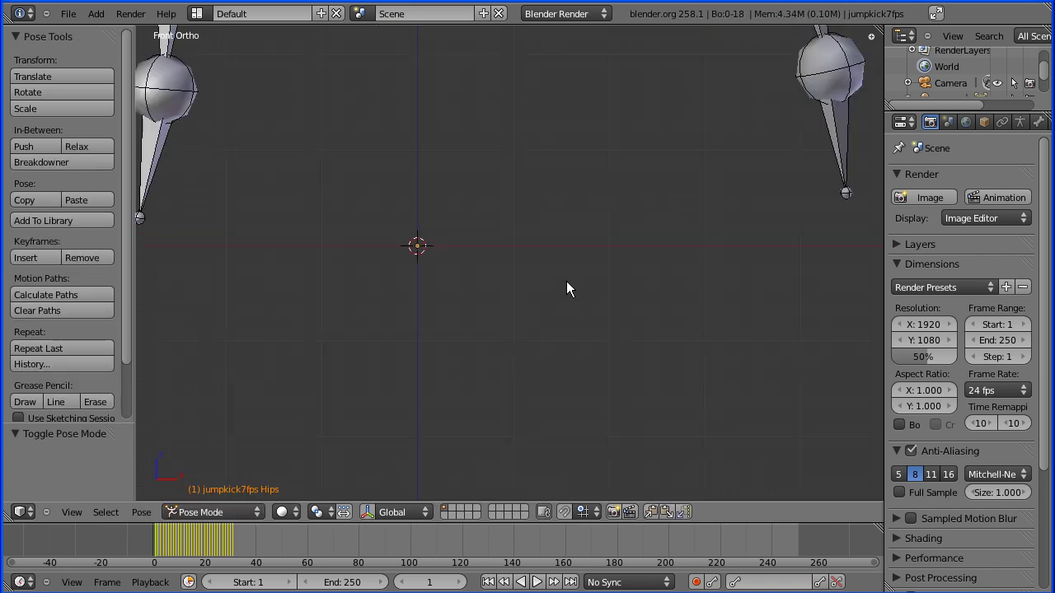
pyautogui.scroll(-2, 547, 304)
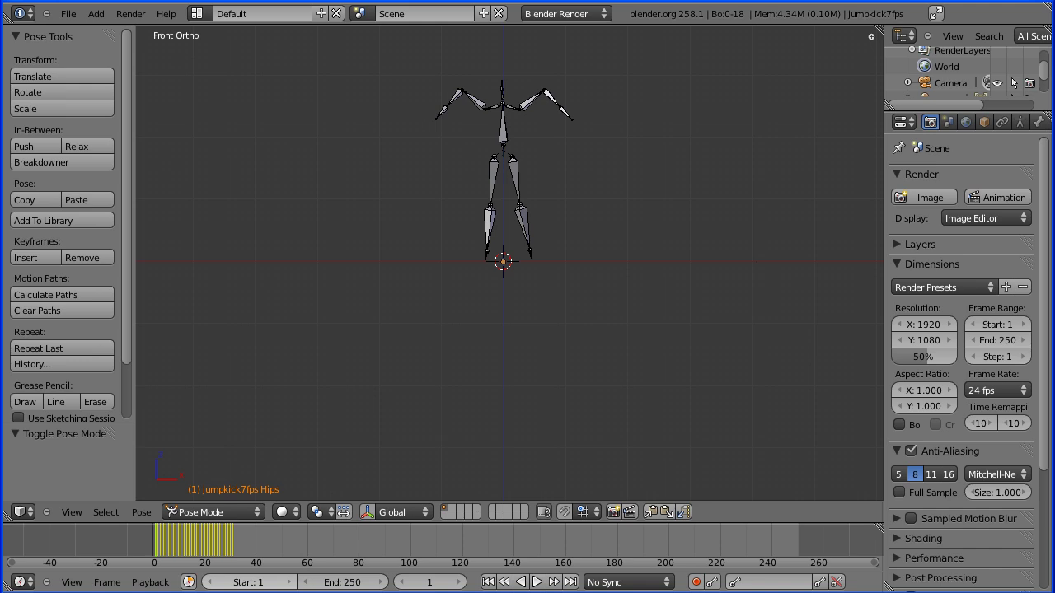
pyautogui.click(537, 582)
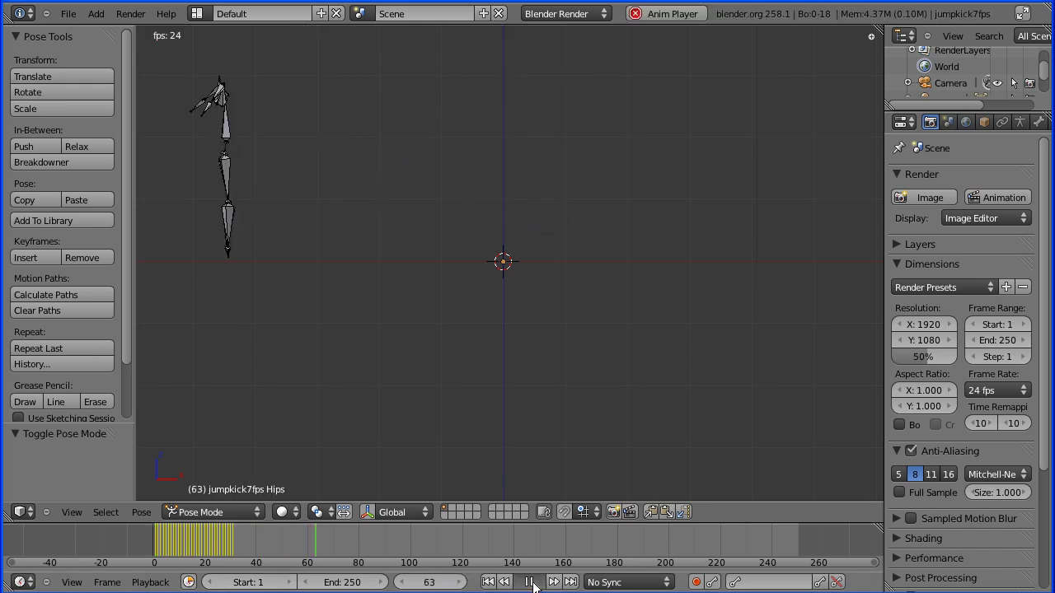
pyautogui.click(532, 583)
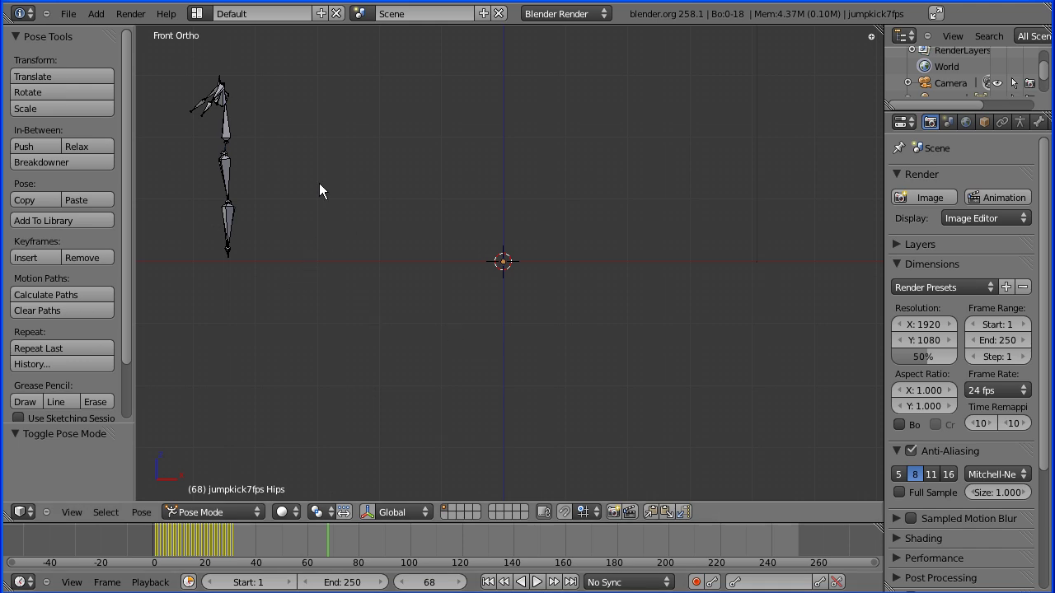
pyautogui.rightClick(320, 190)
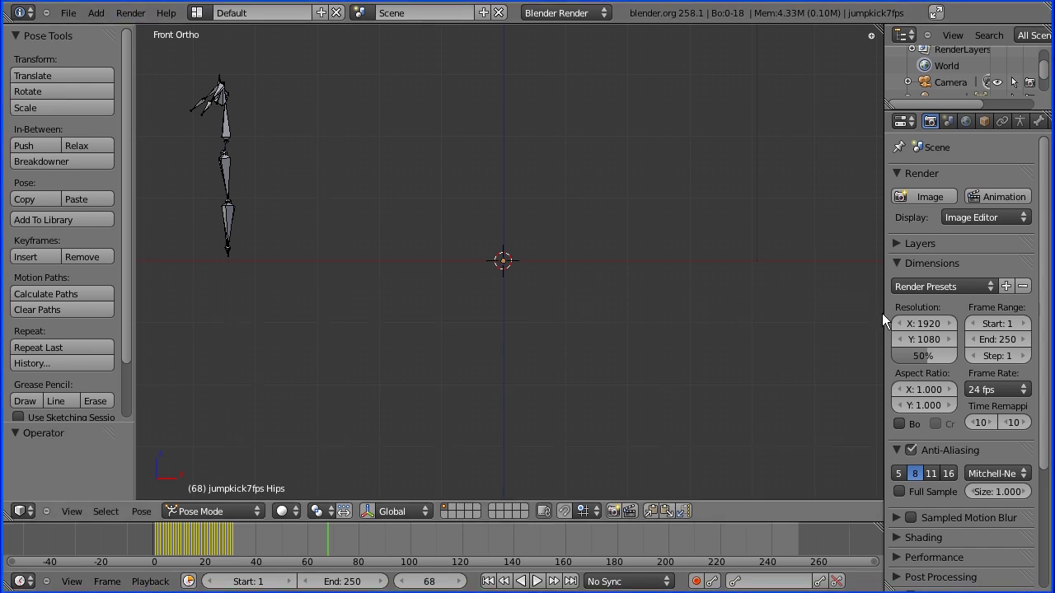
# Step: Widen the right-hand area and turn it into a DopeSheet editor
pyautogui.moveTo(882, 313); pyautogui.dragTo(536, 312)
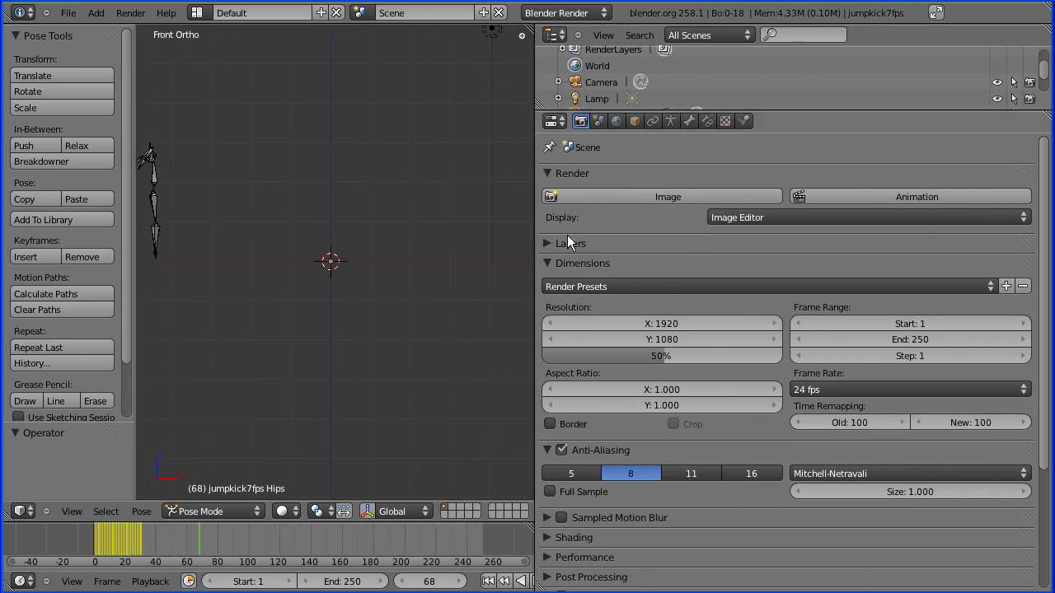
pyautogui.click(558, 123)
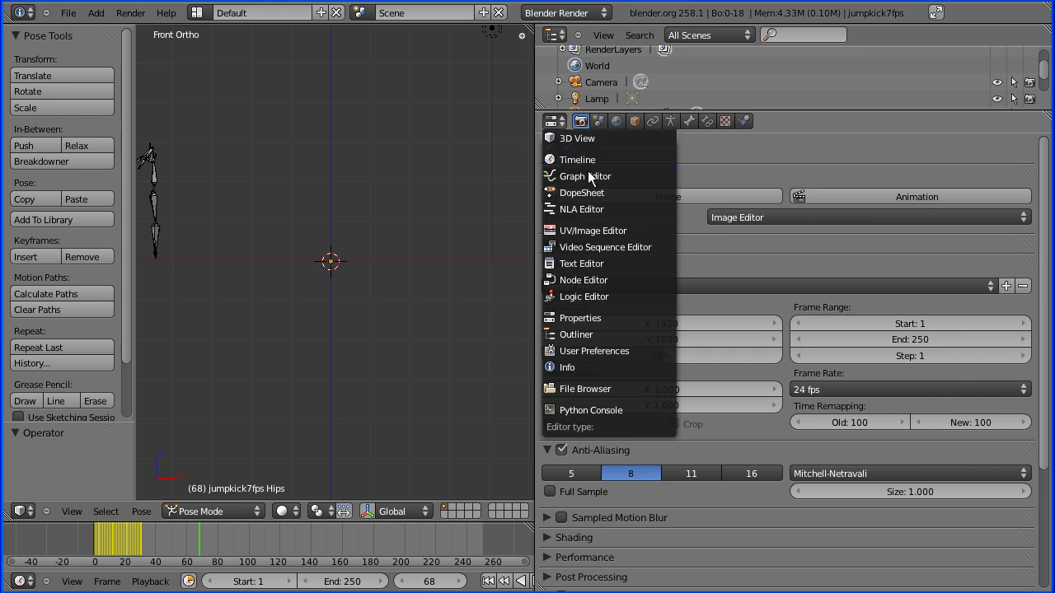
pyautogui.click(617, 193)
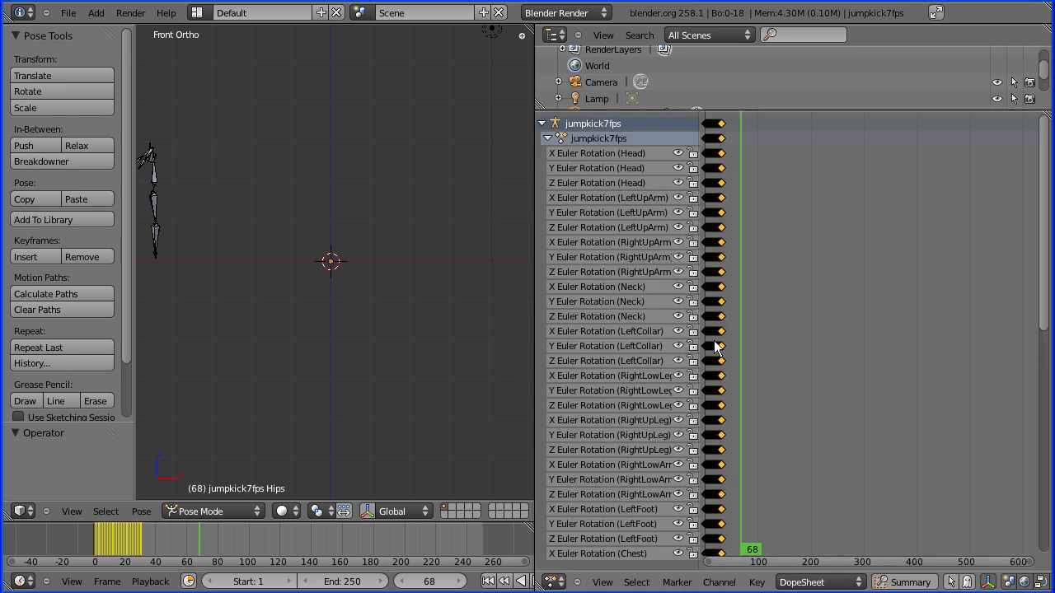
# Step: Zoom into the keyframes, return to frame 1 and start scaling the keys
pyautogui.moveTo(925, 565); pyautogui.dragTo(800, 555)
pyautogui.scroll(3, 917, 323)
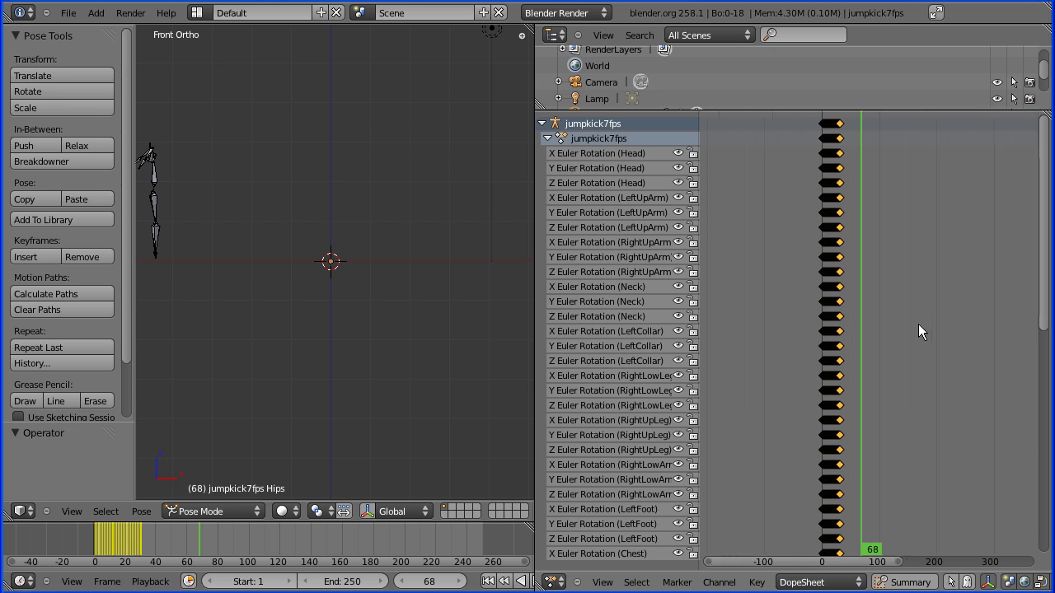
pyautogui.scroll(3, 914, 329)
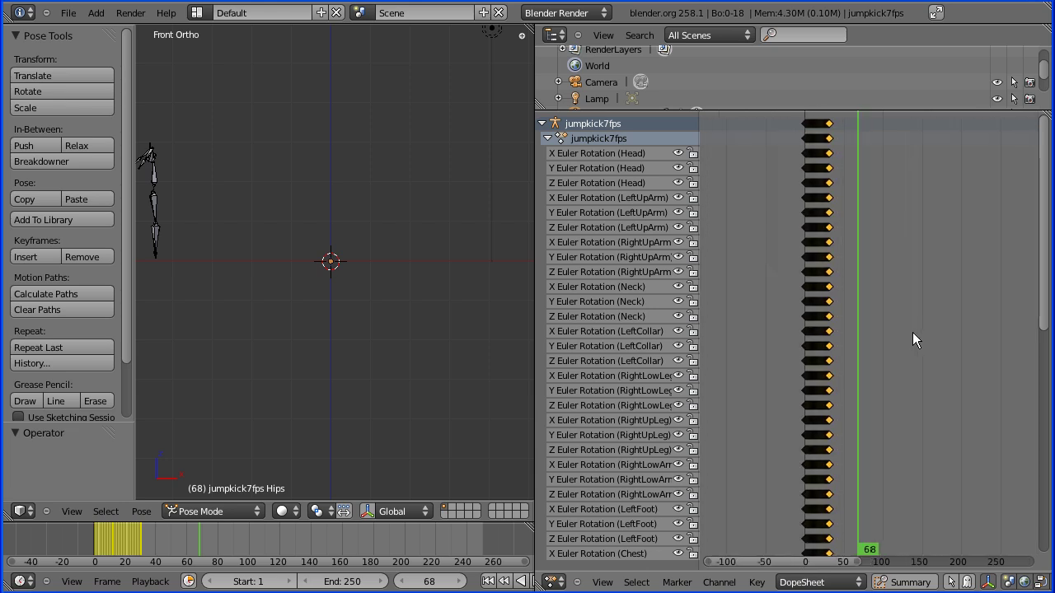
pyautogui.scroll(2, 917, 345)
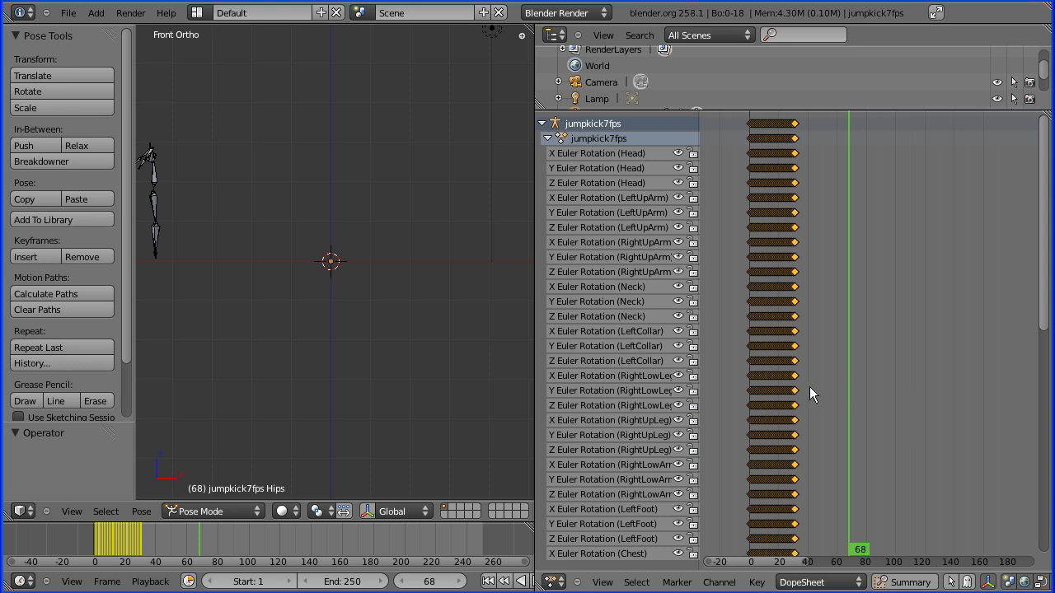
pyautogui.click(488, 582)
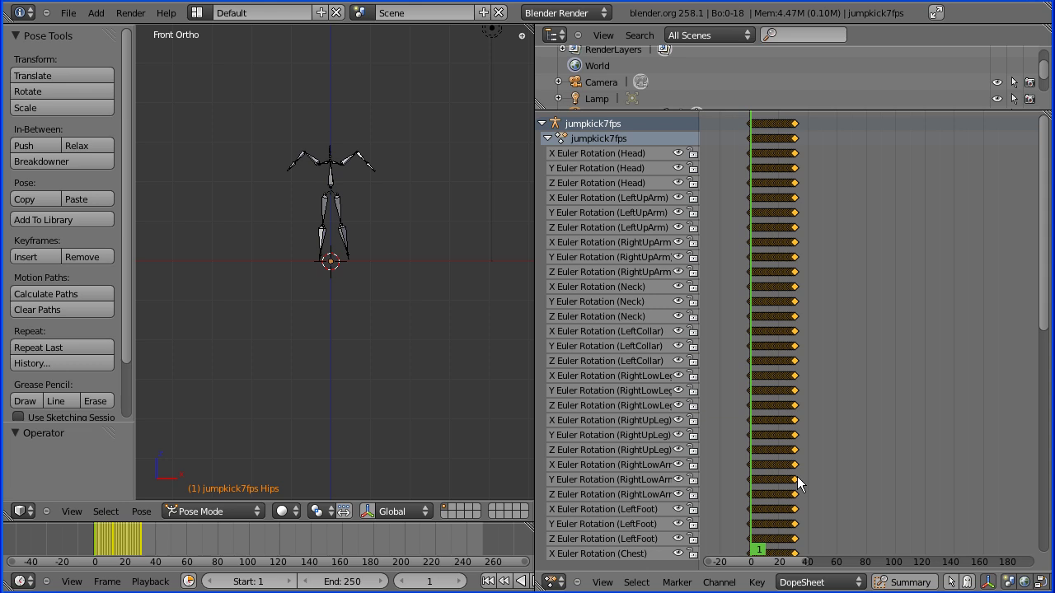
pyautogui.press('s')
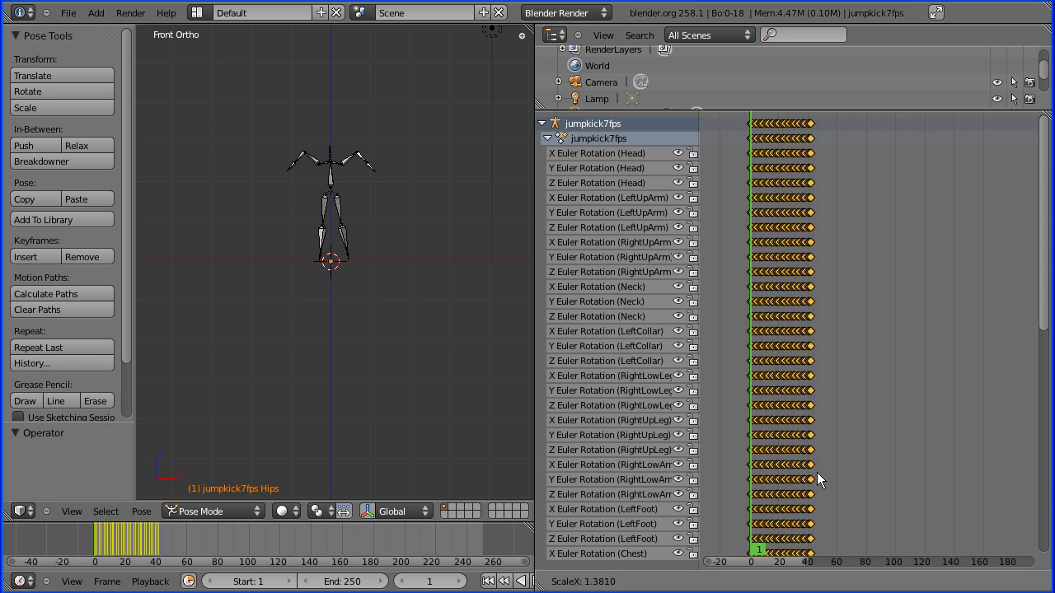
# Step: Confirm the 1.381 keyframe stretch and set the scene end frame to 125
pyautogui.click(940, 479)
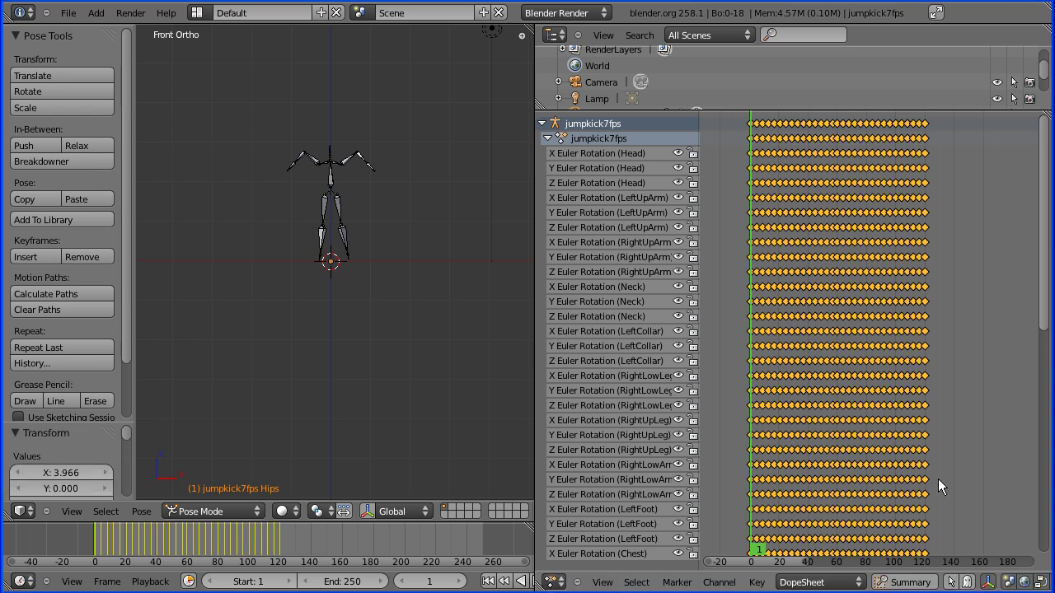
pyautogui.click(351, 581)
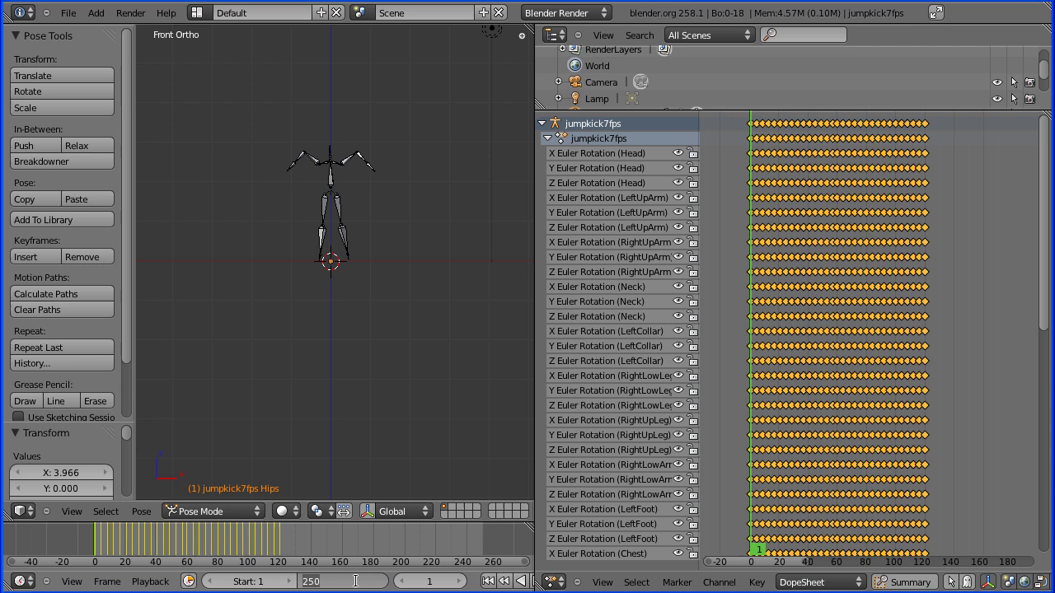
pyautogui.write('125')
pyautogui.press('Return')
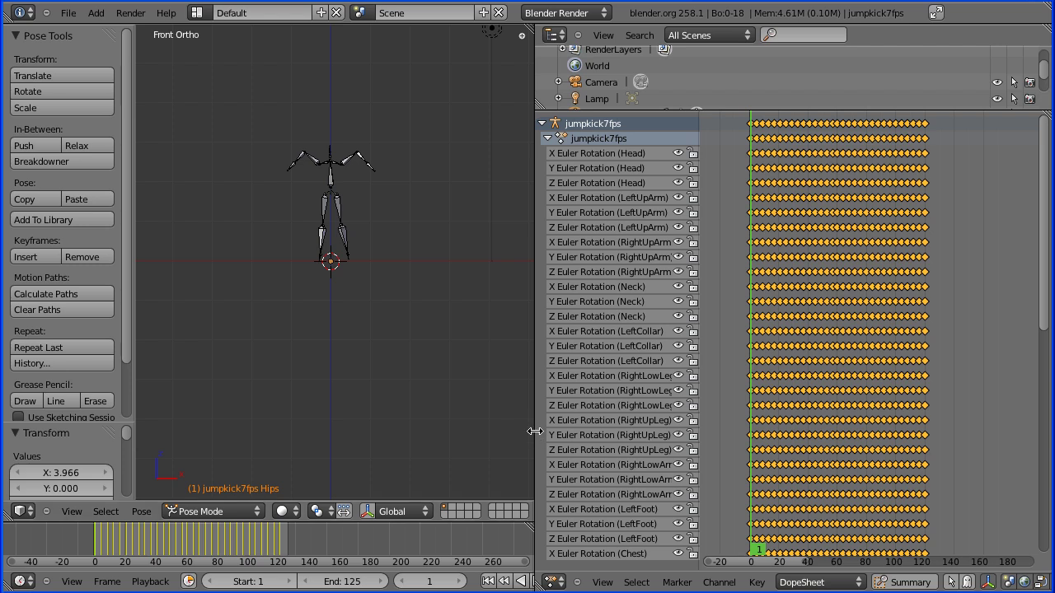
# Step: Play the lengthened jump-kick animation and stop it back at frame 1
pyautogui.moveTo(535, 431); pyautogui.dragTo(557, 431)
pyautogui.click(531, 581)
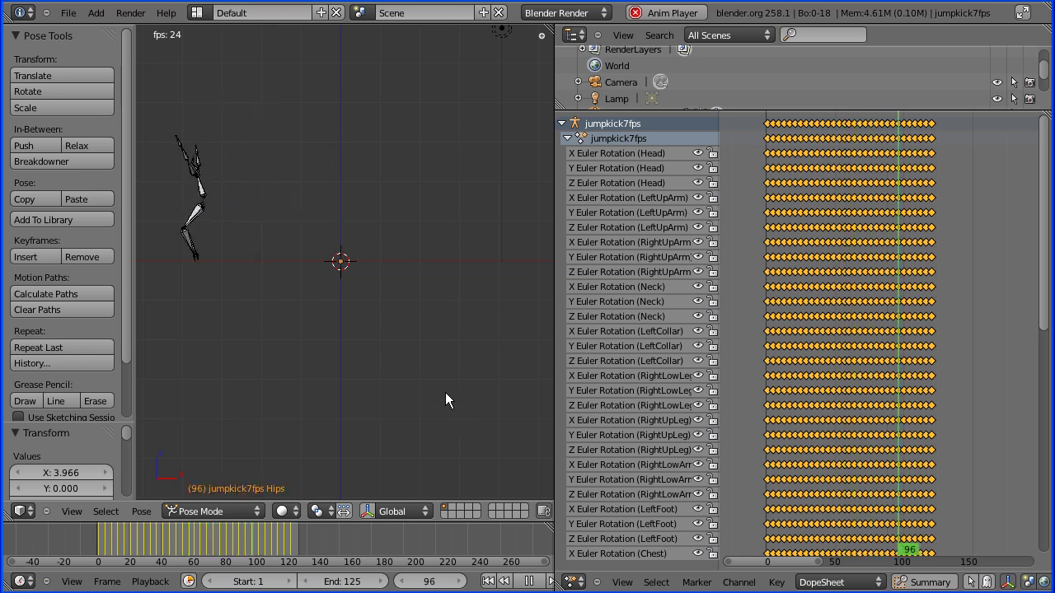
pyautogui.press('Escape')
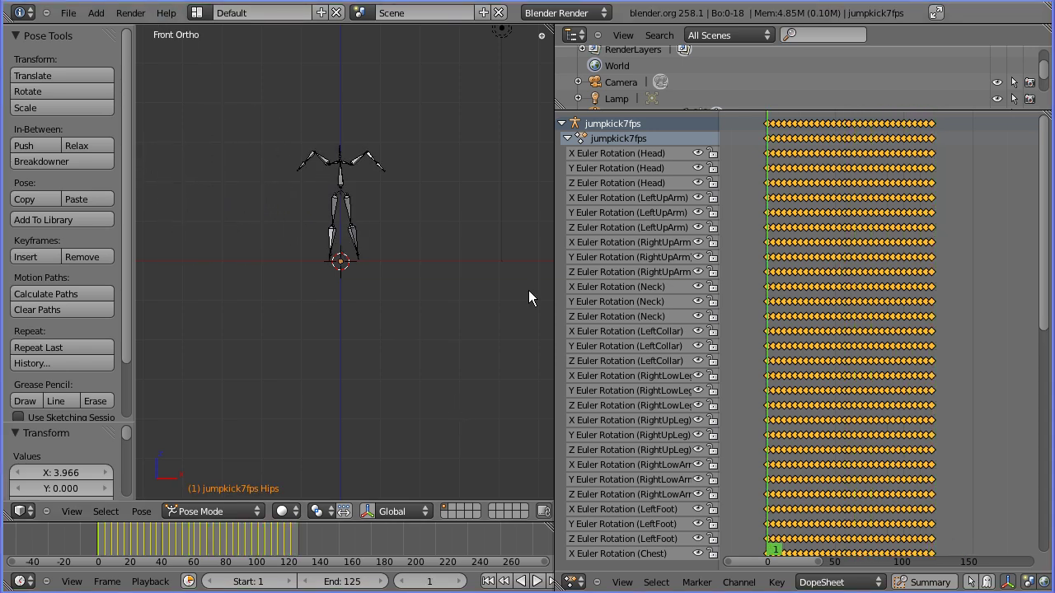
# Step: Switch the DopeSheet to the Action Editor, widen it, and give jumpkick7fps a fake user
pyautogui.click(851, 583)
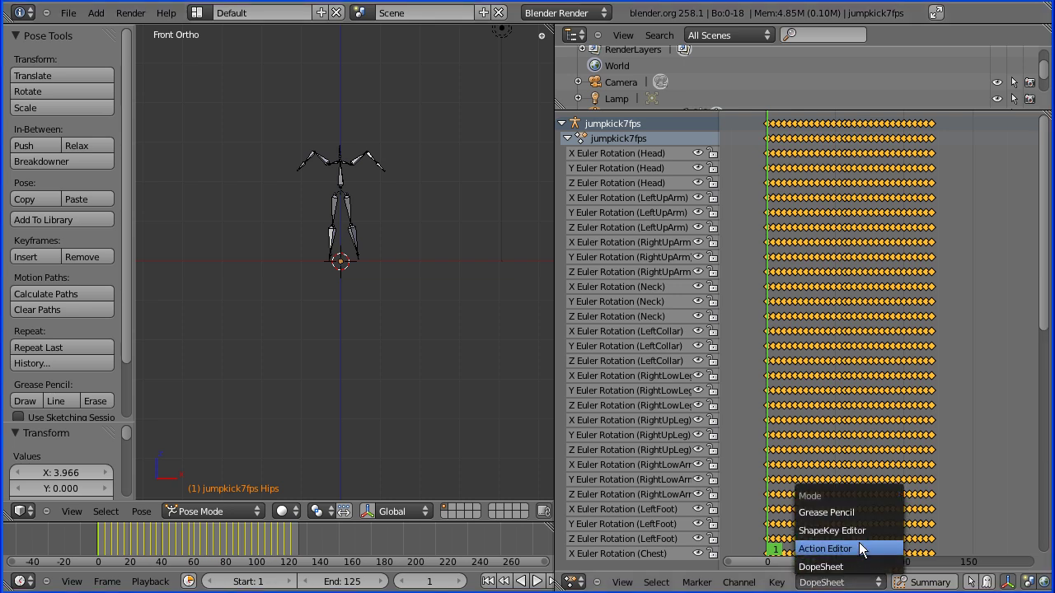
pyautogui.click(862, 548)
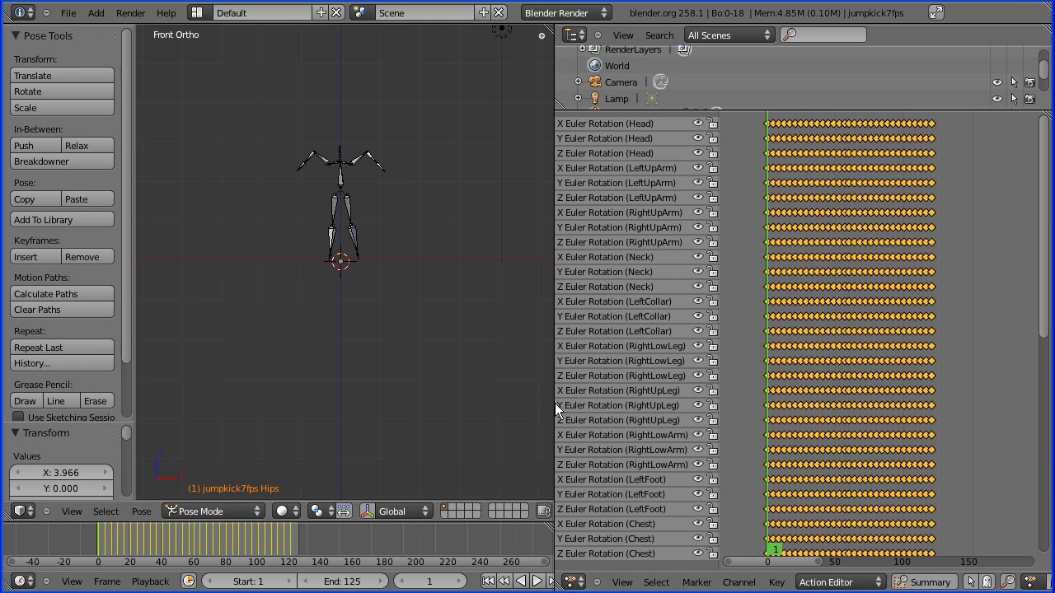
pyautogui.moveTo(553, 403); pyautogui.dragTo(396, 405)
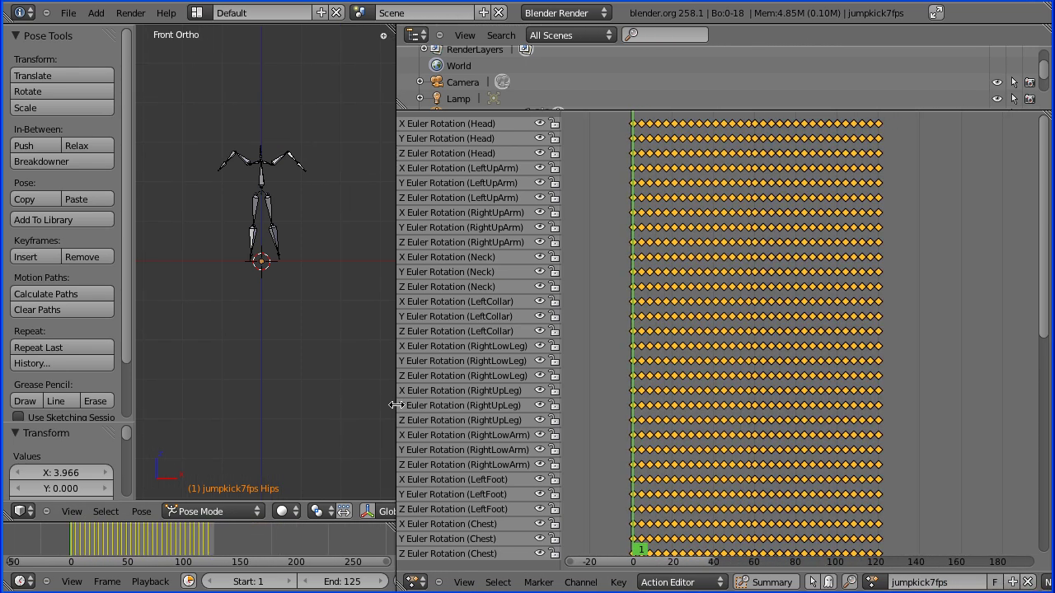
pyautogui.click(995, 582)
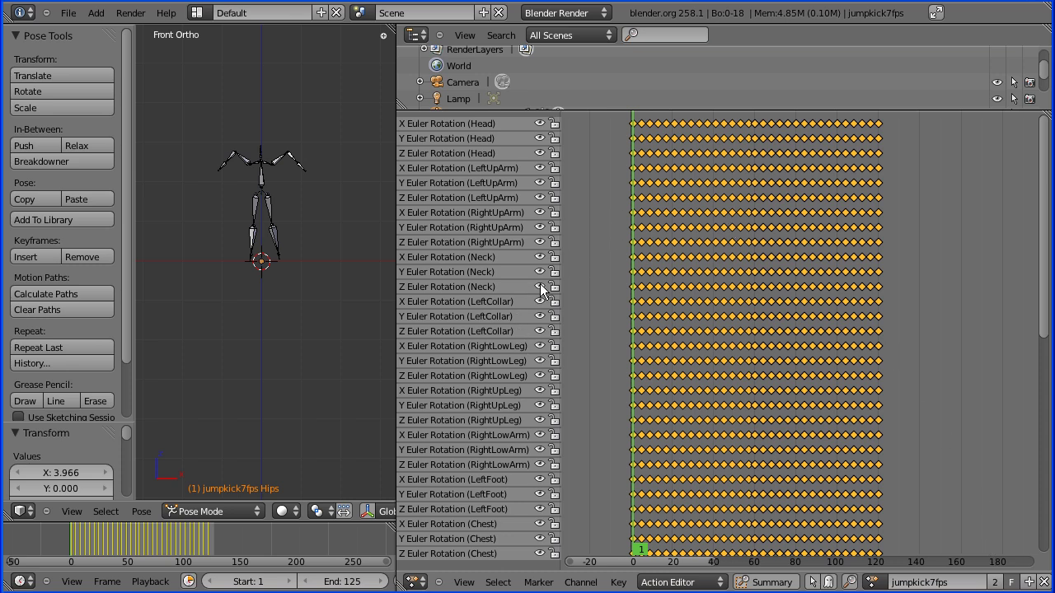
# Step: Add a new action, rename it Tpose, and delete all its copied keyframes
pyautogui.click(1029, 583)
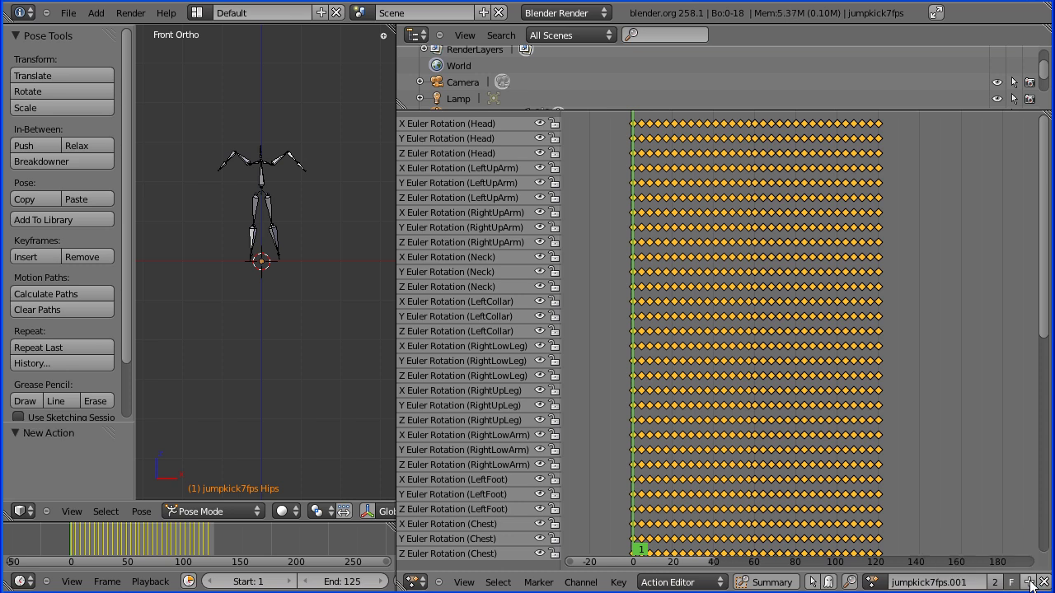
pyautogui.click(959, 584)
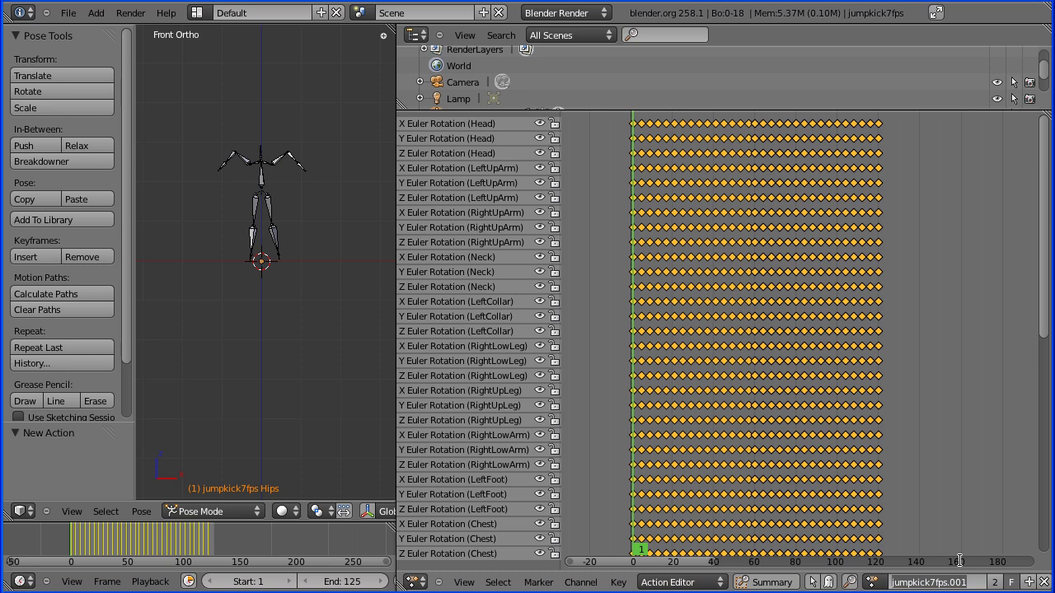
pyautogui.write('Tpos')
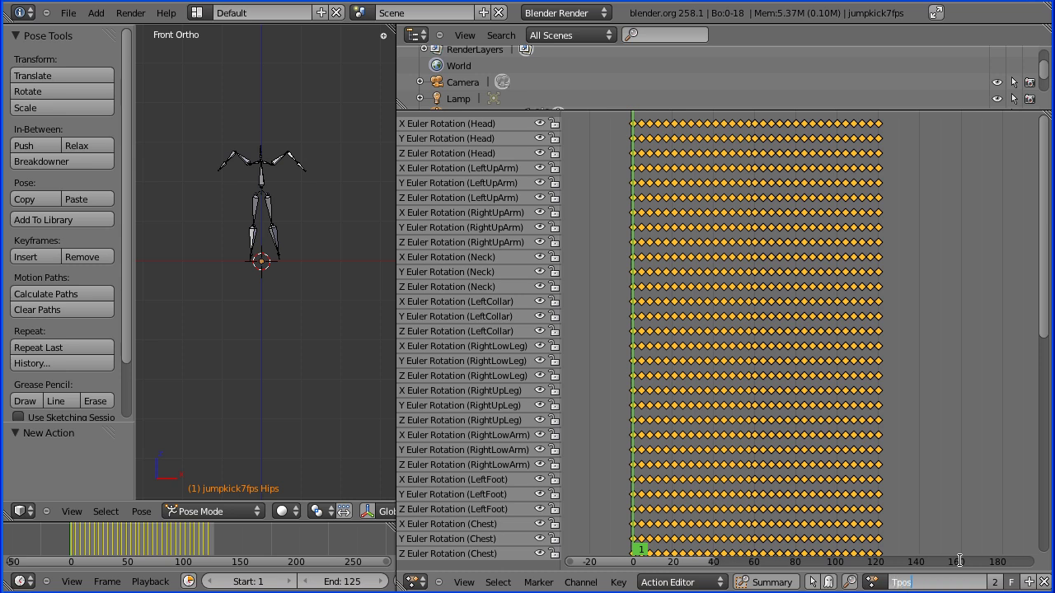
pyautogui.write('e')
pyautogui.press('Return')
pyautogui.press('x')
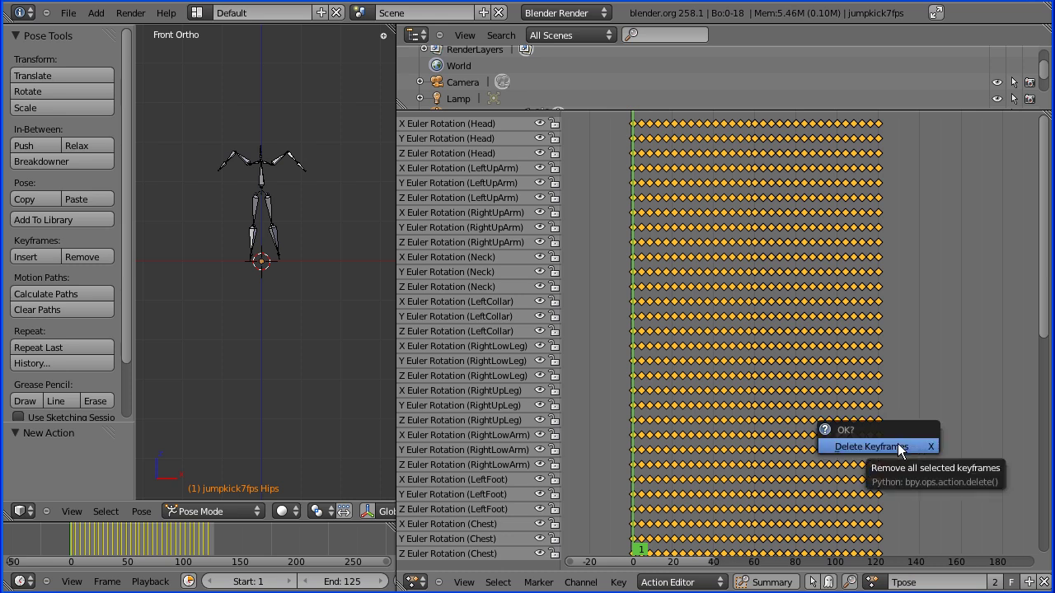
pyautogui.click(896, 445)
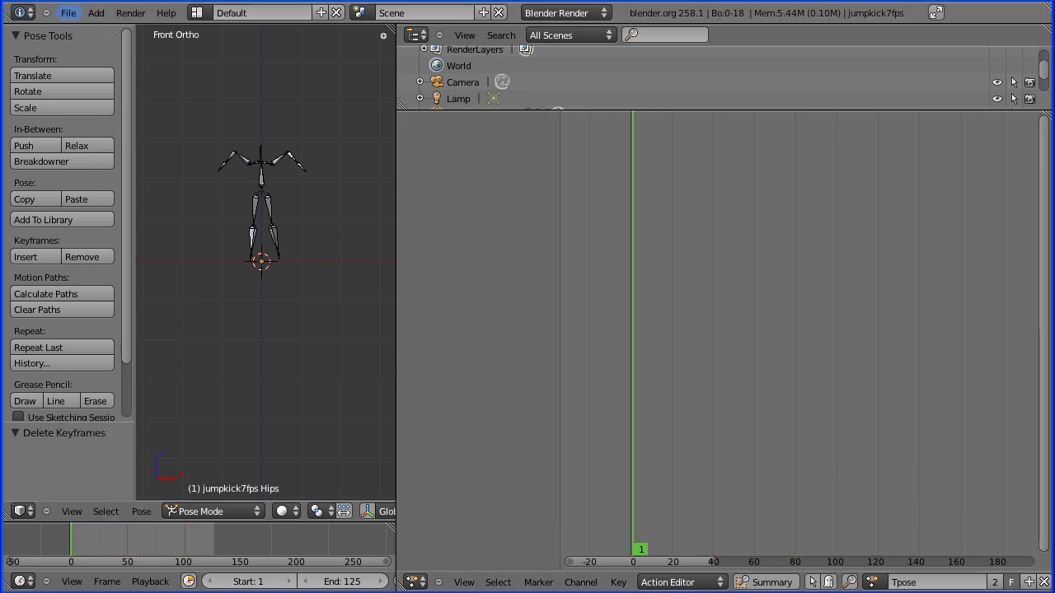
# Step: Select all armature bones and clear their rotation and location back to the rest pose
pyautogui.rightClick(275, 236)
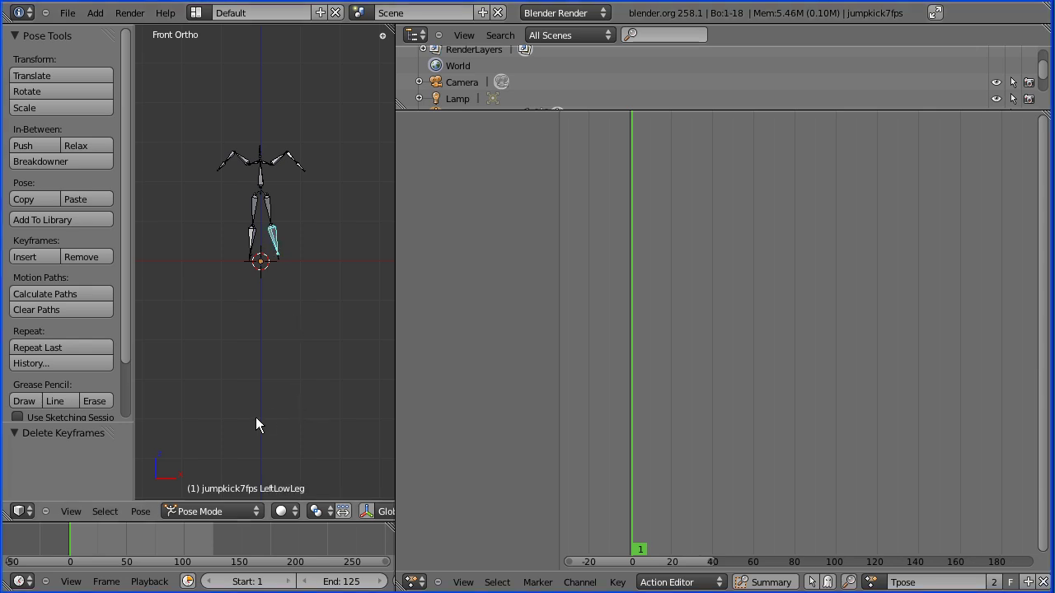
pyautogui.press('a')
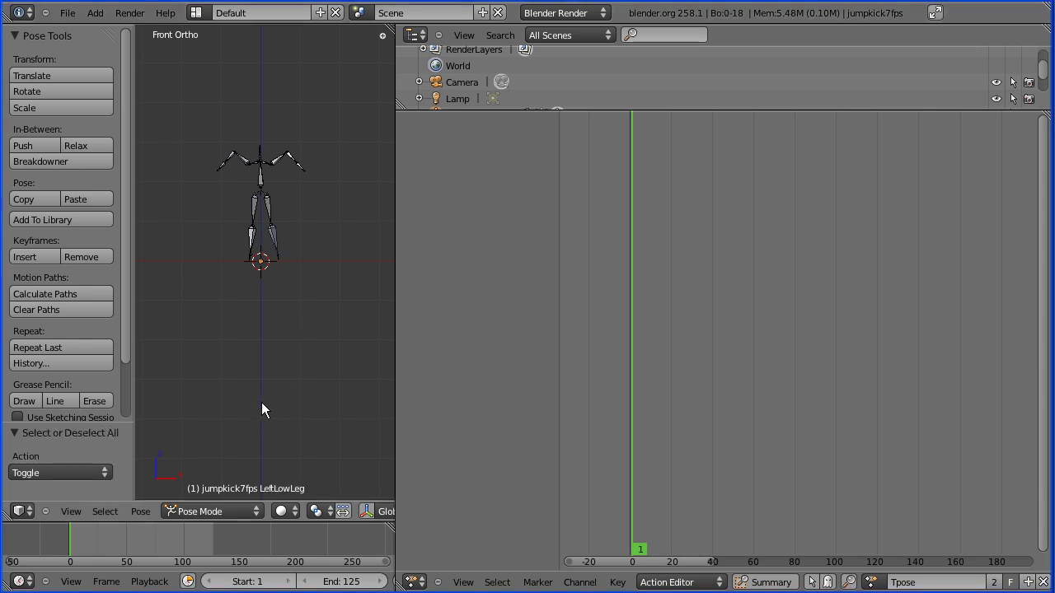
pyautogui.press('a')
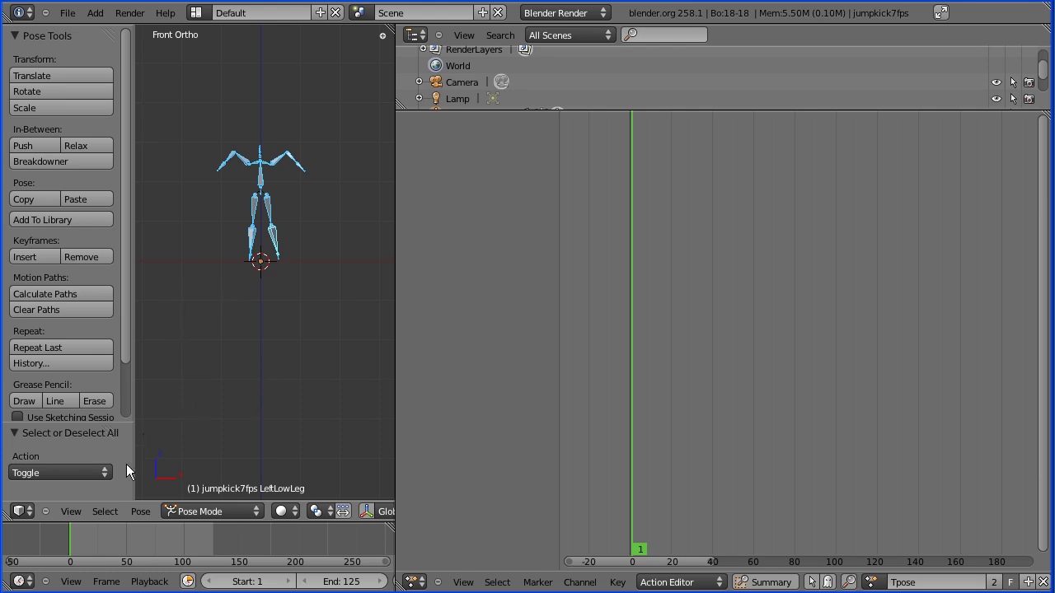
pyautogui.click(138, 512)
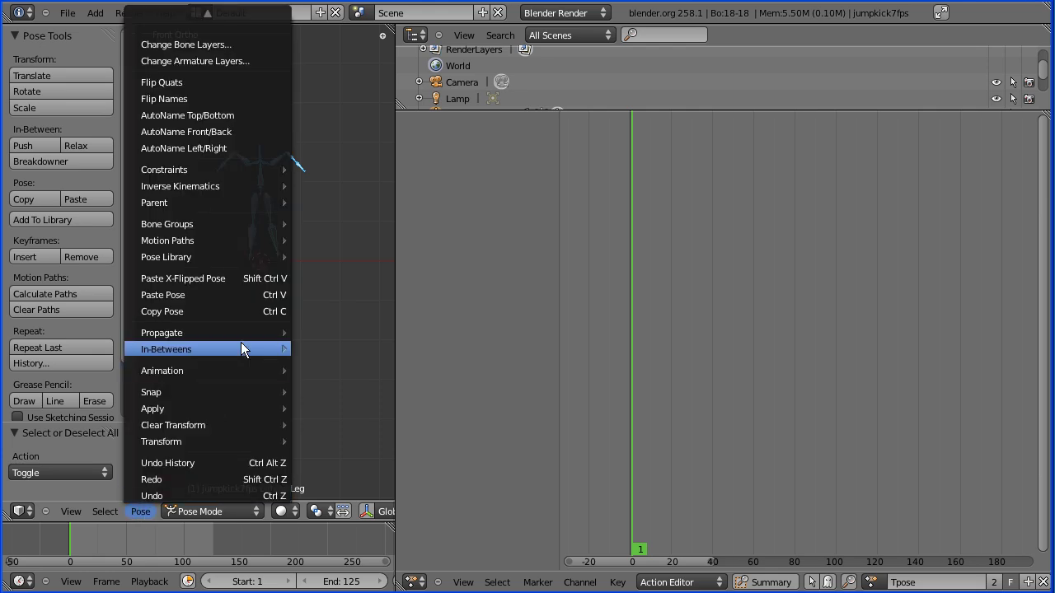
pyautogui.moveTo(248, 424)
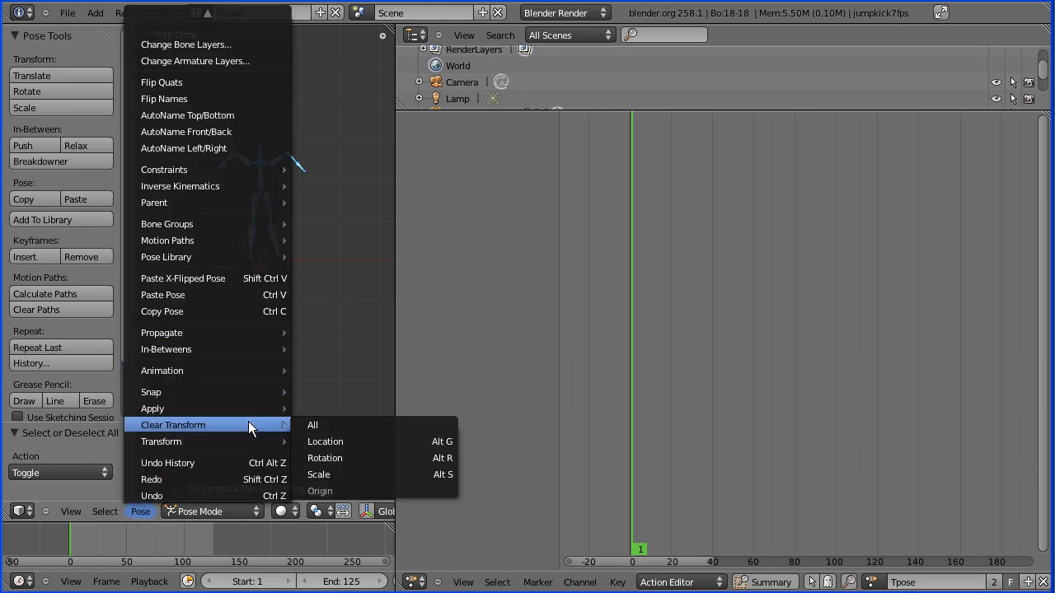
pyautogui.click(334, 457)
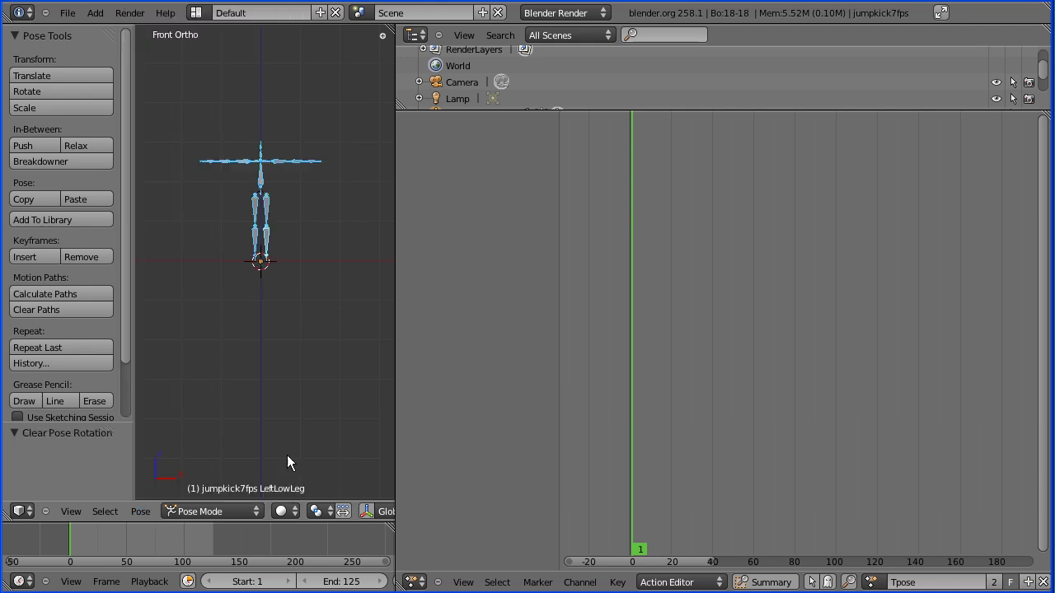
pyautogui.click(140, 511)
pyautogui.moveTo(173, 425)
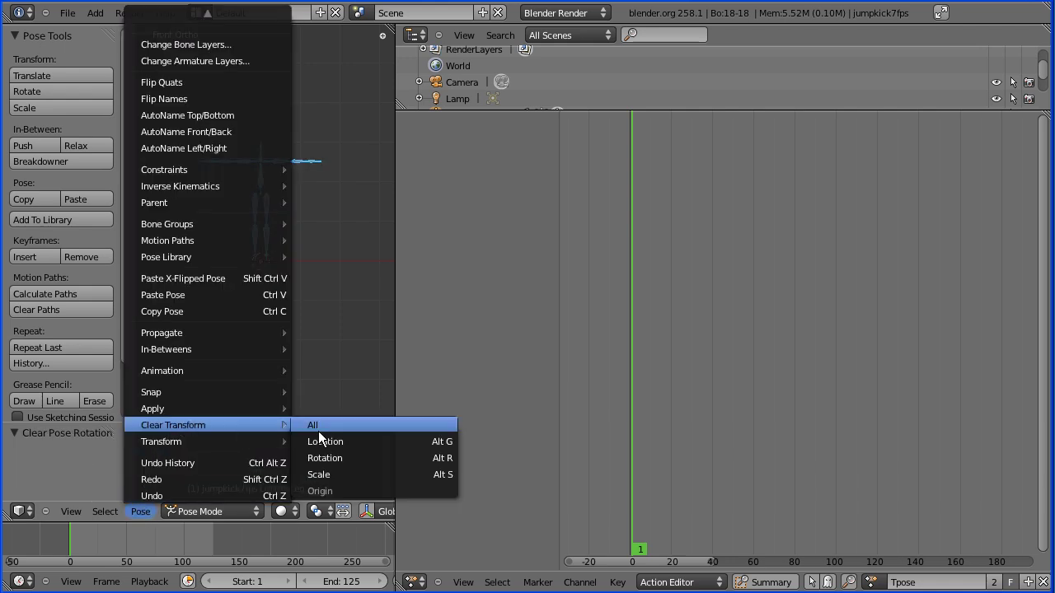
pyautogui.click(348, 442)
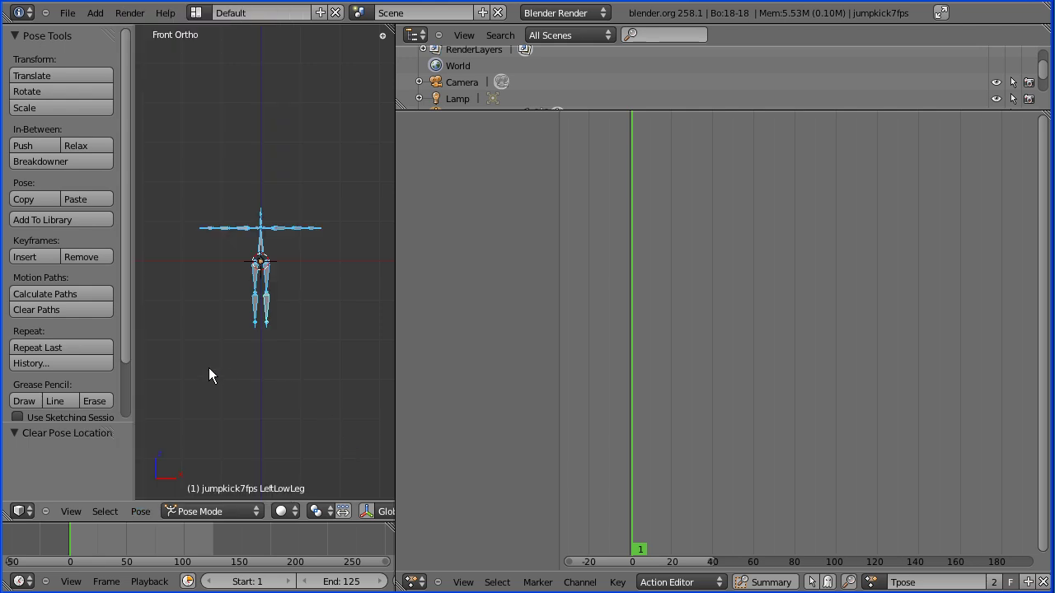
# Step: Insert a rotation keyframe for every bone at frame 1, then widen the 3D viewport
pyautogui.click(32, 258)
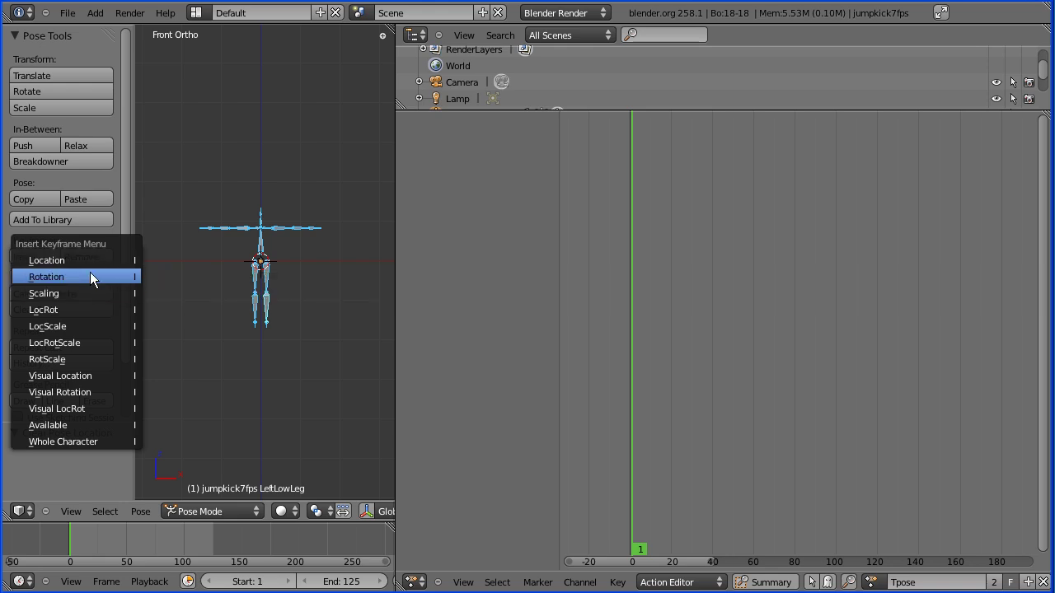
pyautogui.click(94, 276)
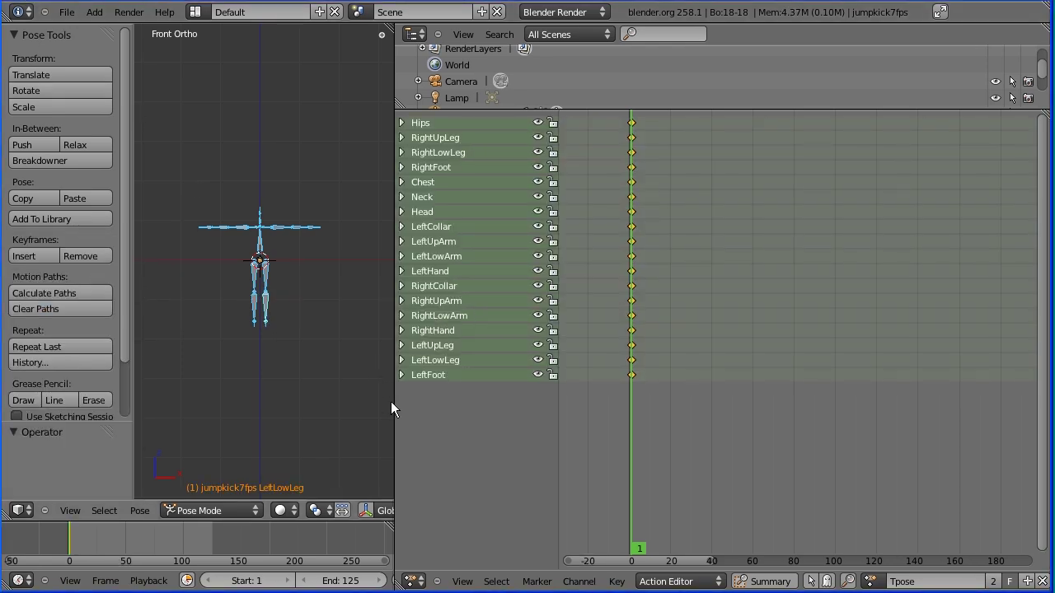
pyautogui.moveTo(393, 402); pyautogui.dragTo(870, 451)
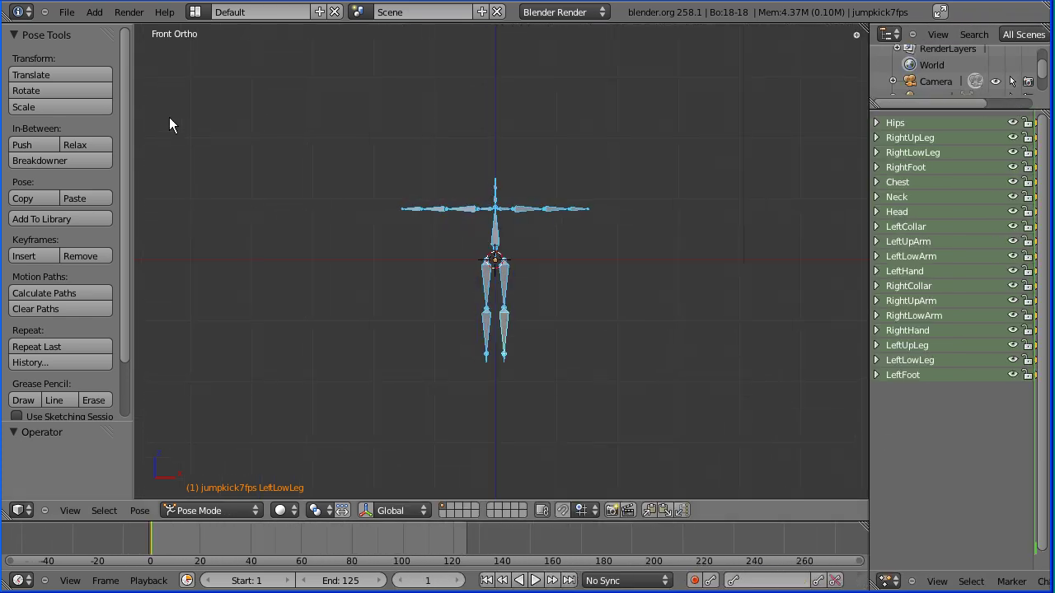
# Step: Start an Append and browse to the blender\freeModels\character folder on drive G
pyautogui.click(69, 12)
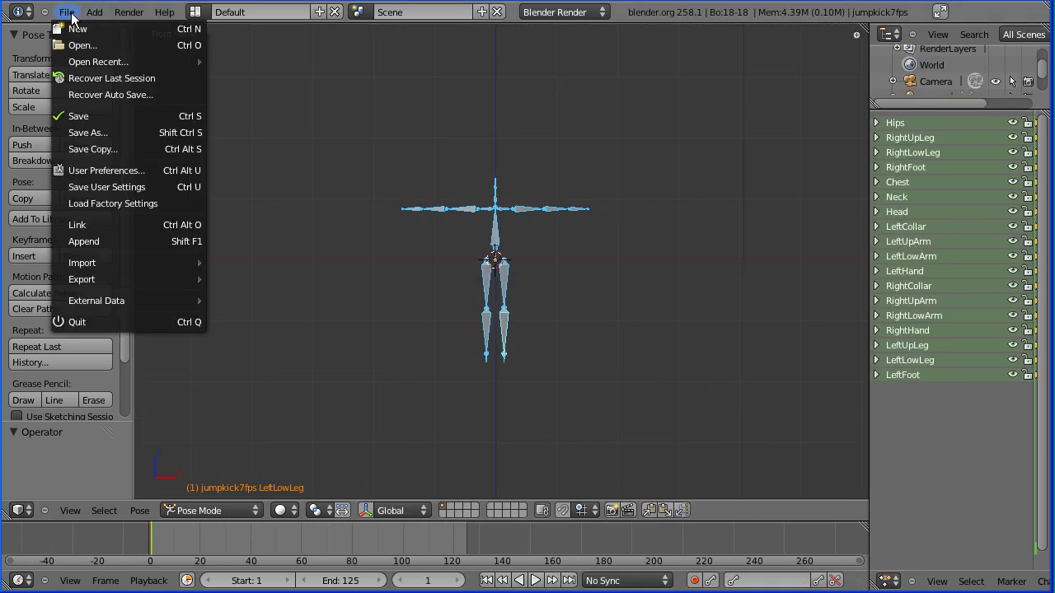
pyautogui.click(109, 240)
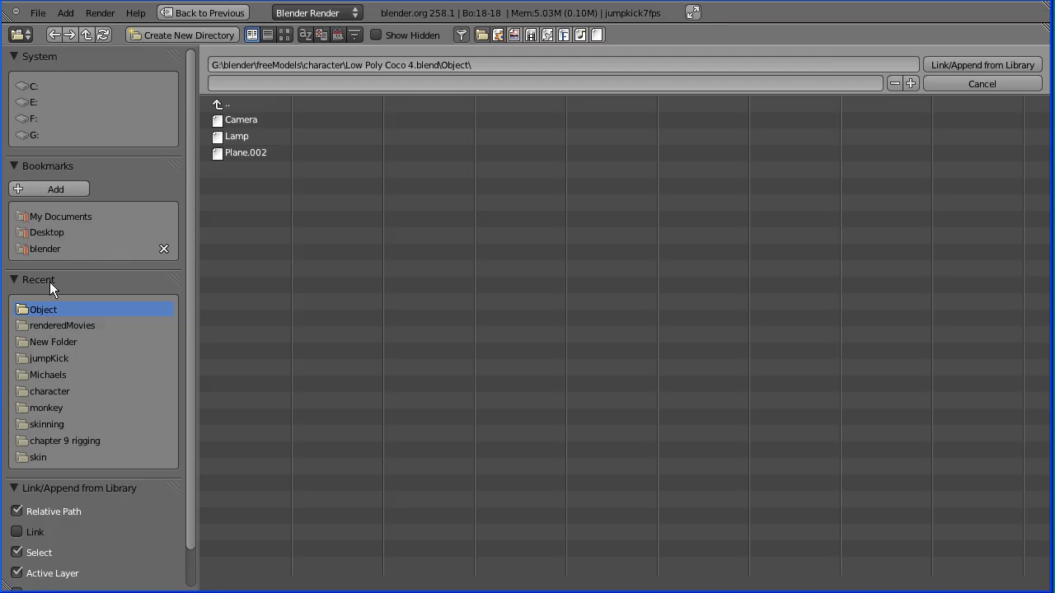
pyautogui.click(48, 248)
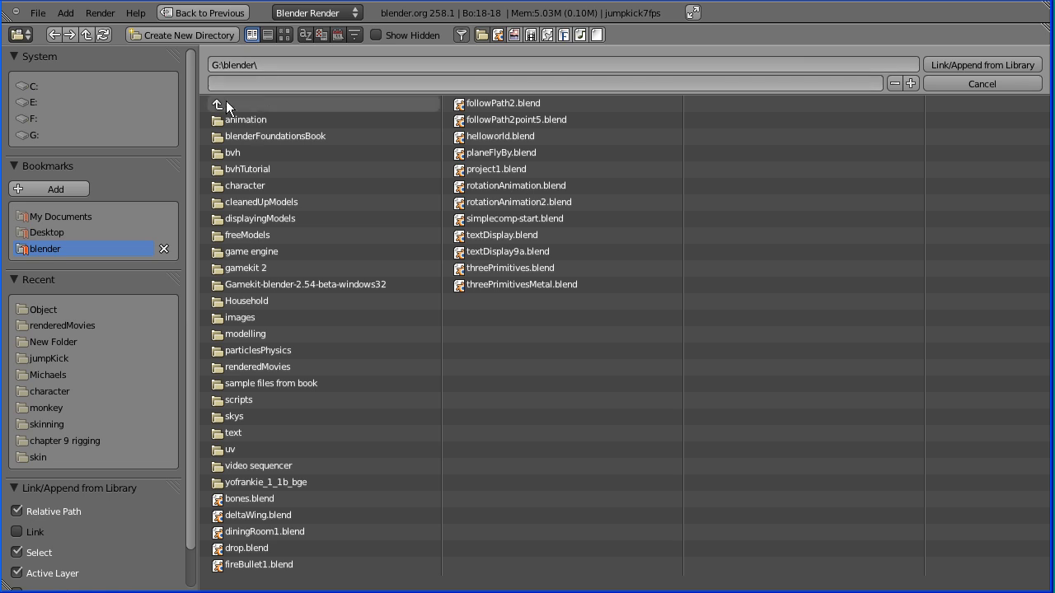
pyautogui.click(224, 235)
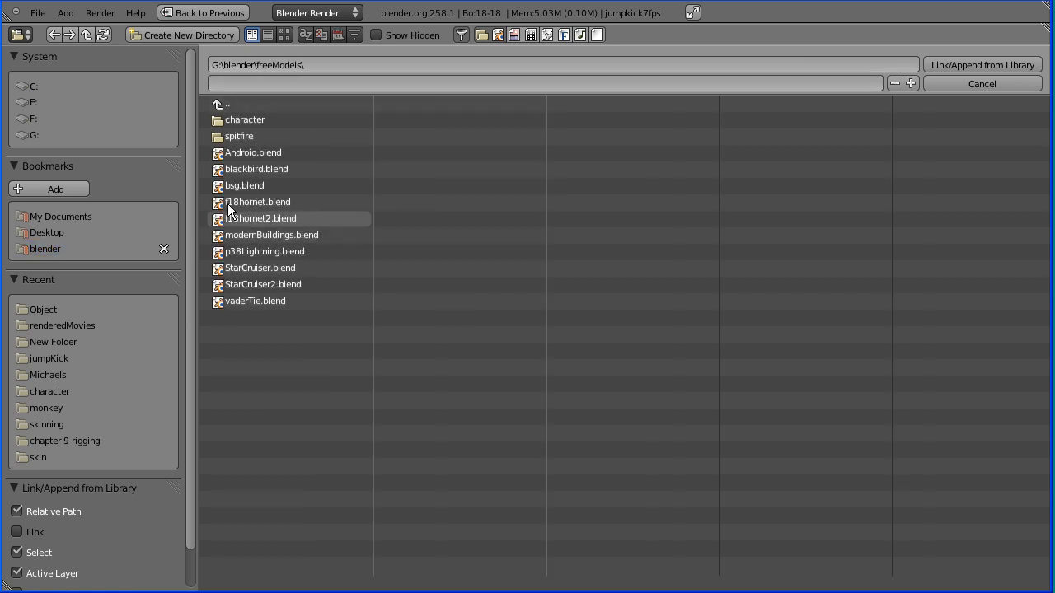
pyautogui.click(220, 122)
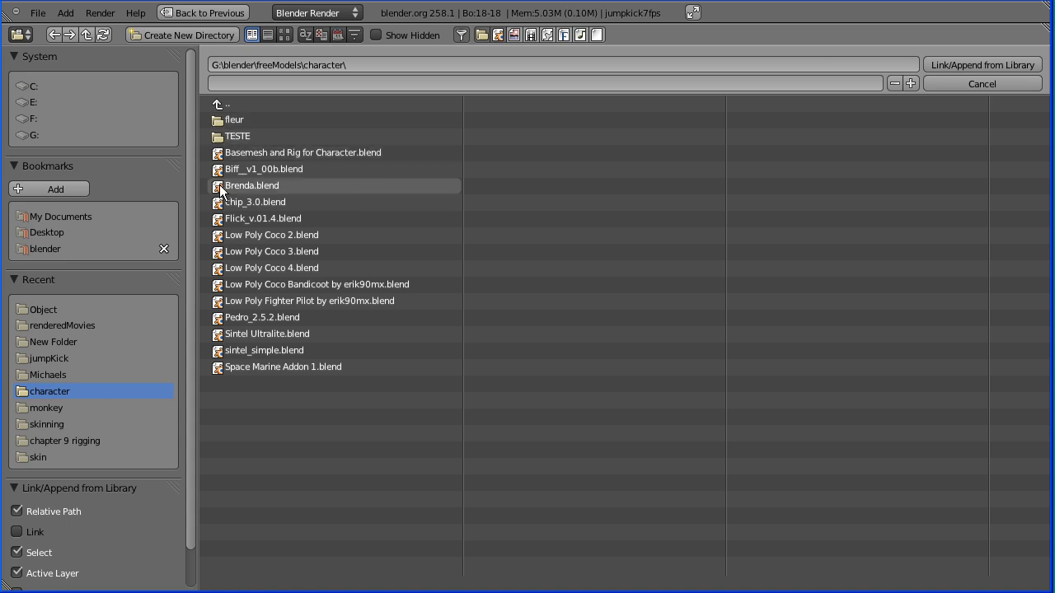
# Step: Append Plane.002 from Low Poly Coco 4.blend's Object folder, then switch to Firefox's Blend Swap page
pyautogui.click(255, 267)
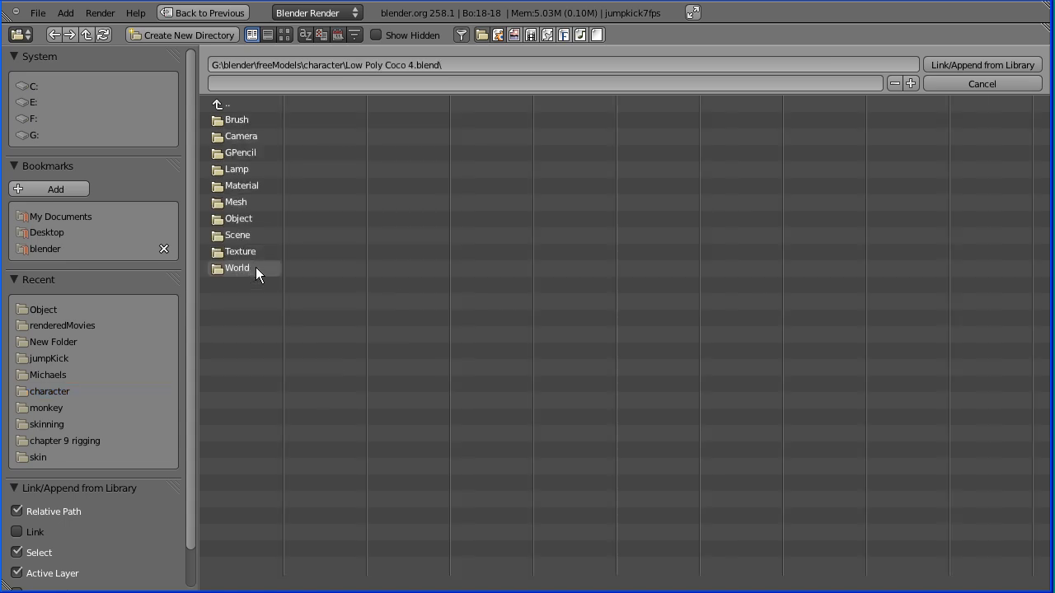
pyautogui.click(245, 221)
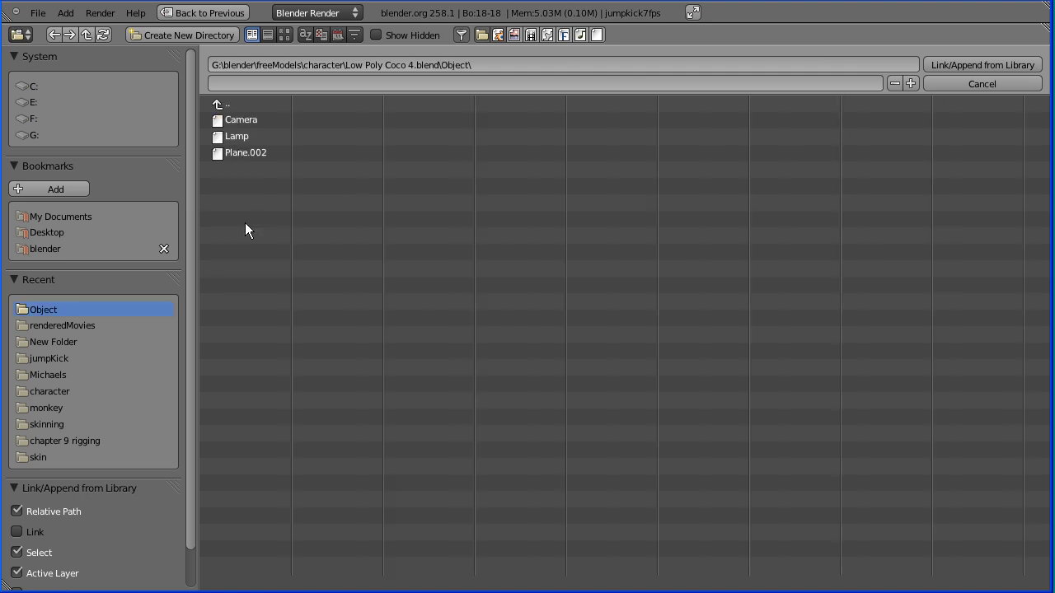
pyautogui.click(242, 153)
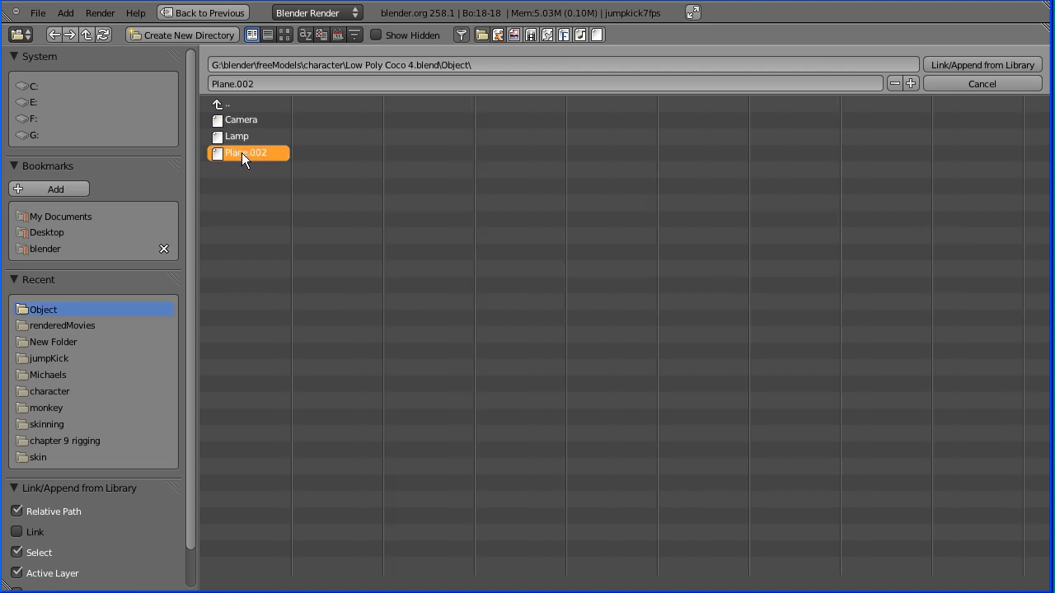
pyautogui.click(984, 64)
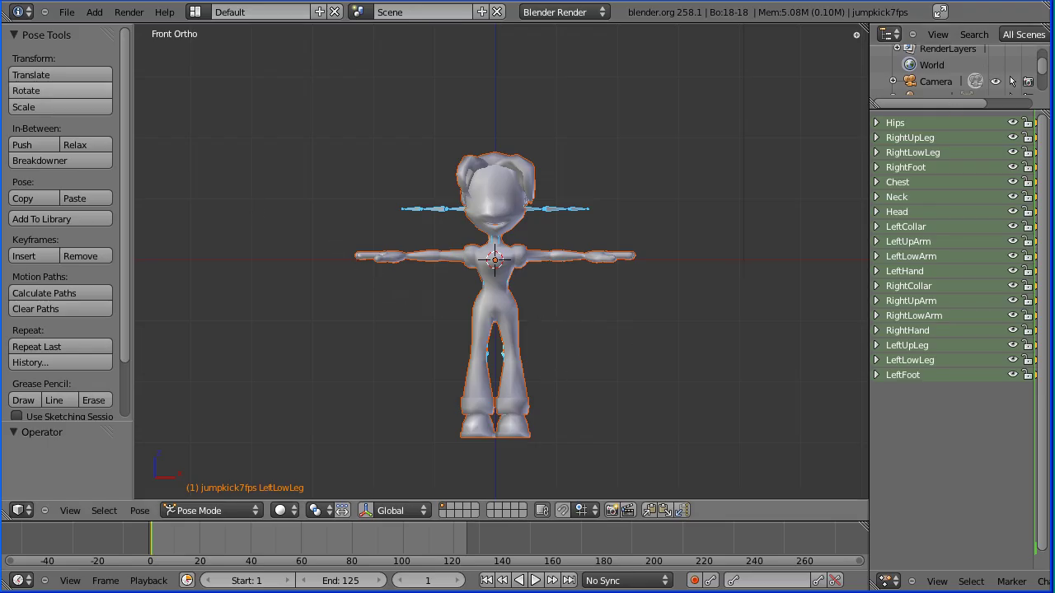
pyautogui.hotkey('alt', 'Tab')
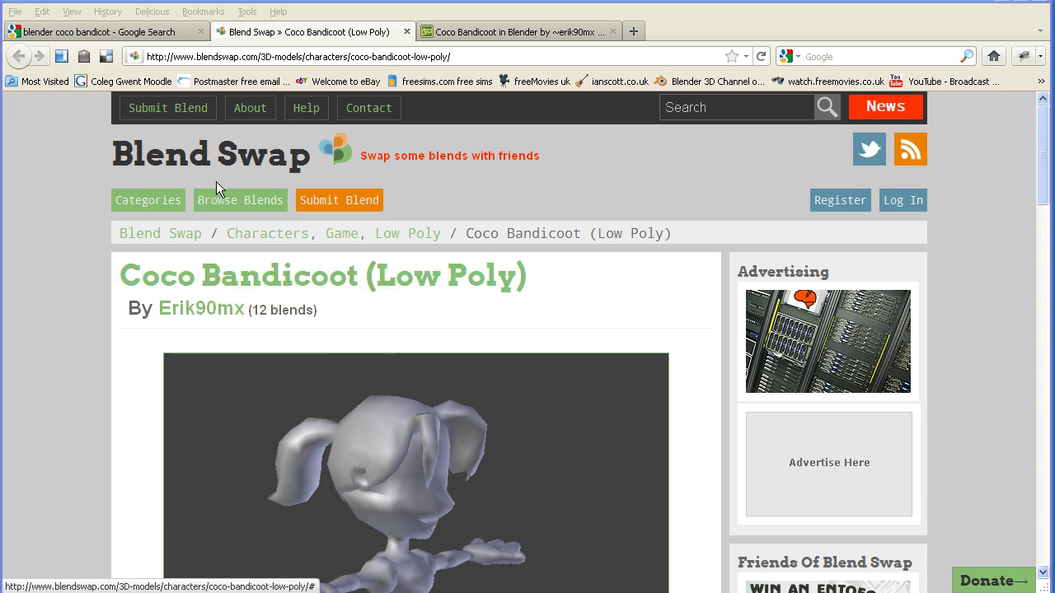